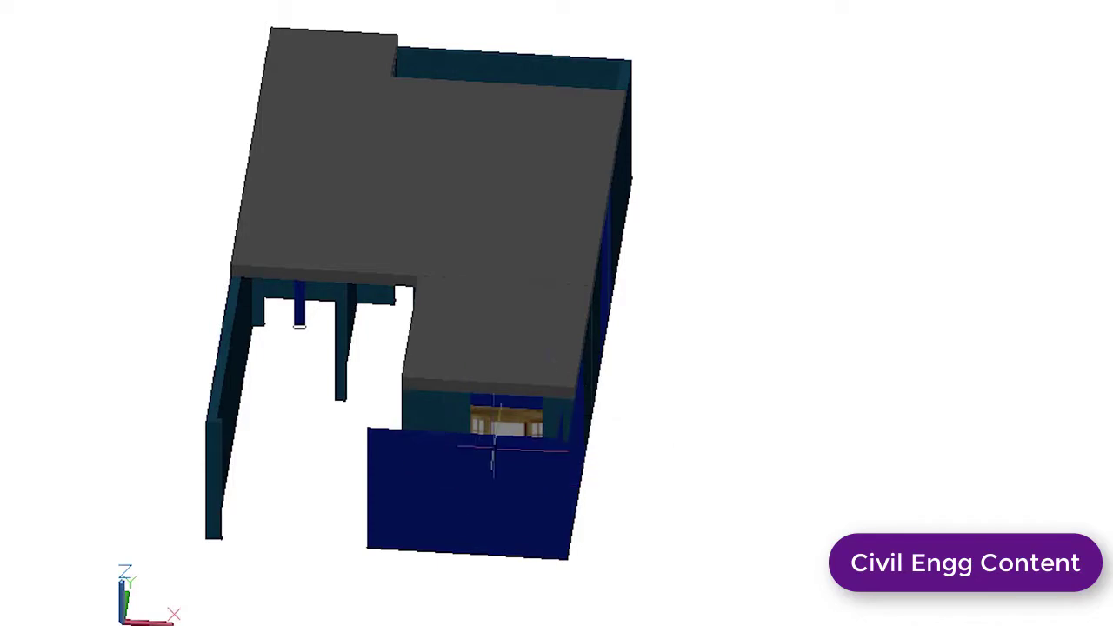
# Zoom and pan the house toward the right, then bring up the preset model views list.
pyautogui.scroll(2, 509, 396)
pyautogui.scroll(-2, 510, 401)
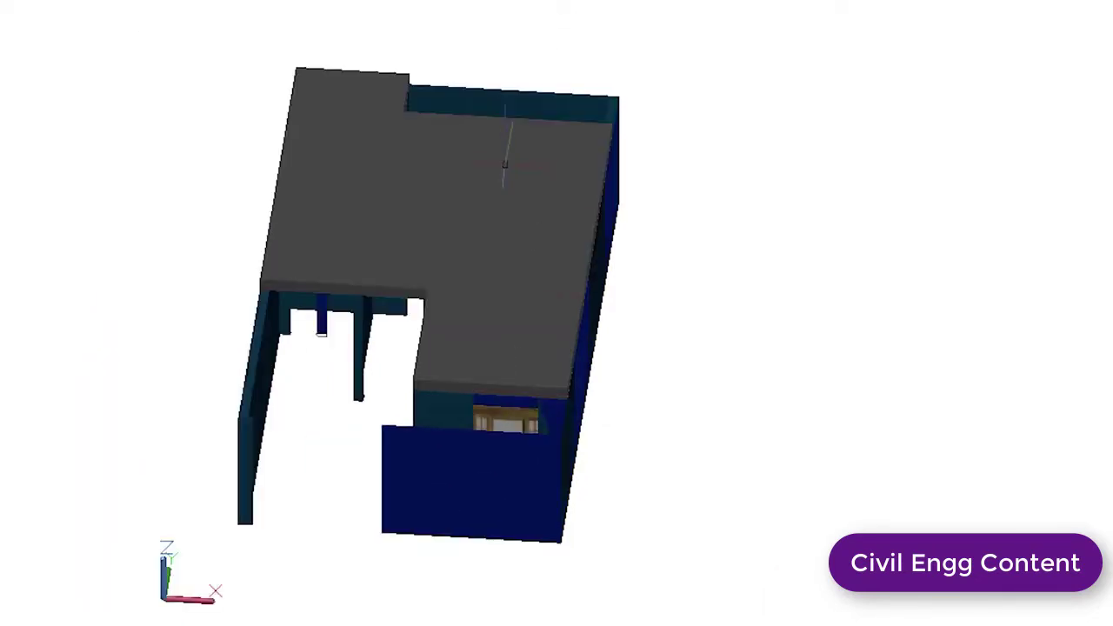
pyautogui.moveTo(505, 163); pyautogui.dragTo(845, 260, button='middle')
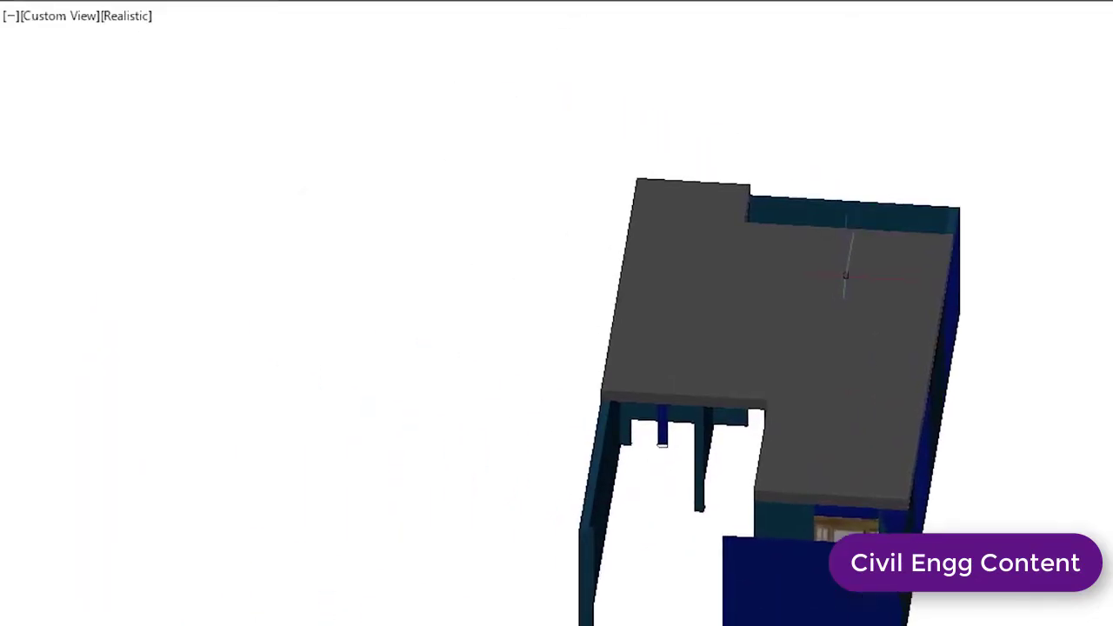
pyautogui.click(49, 17)
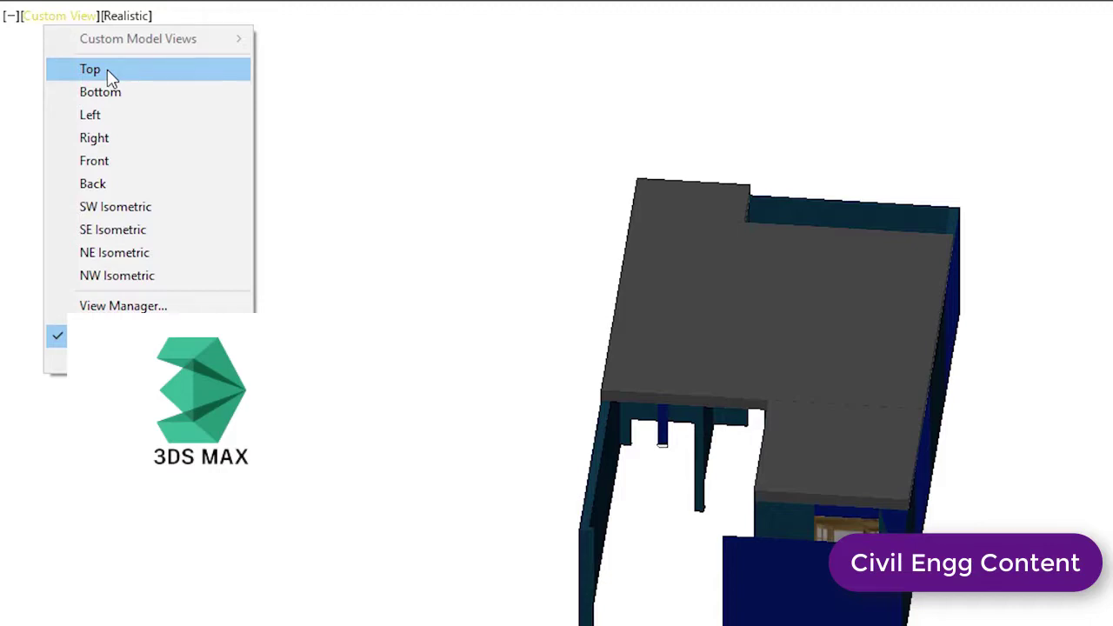
# Switch to Top view, zoom extents, and draw a rectangle enclosing the whole house plan.
pyautogui.click(107, 69)
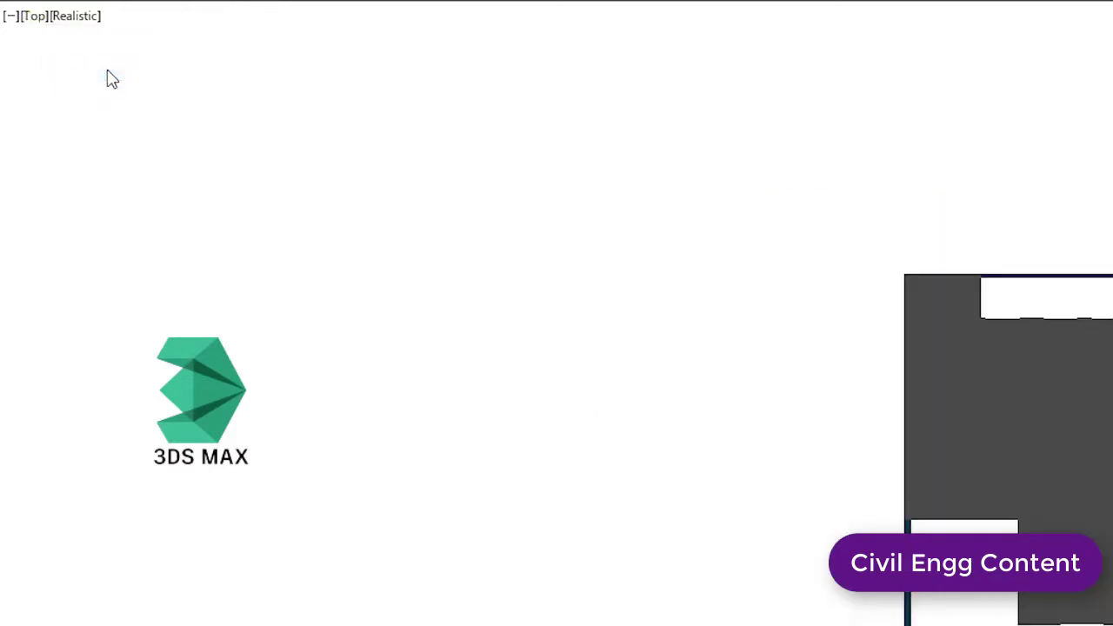
pyautogui.press('z')
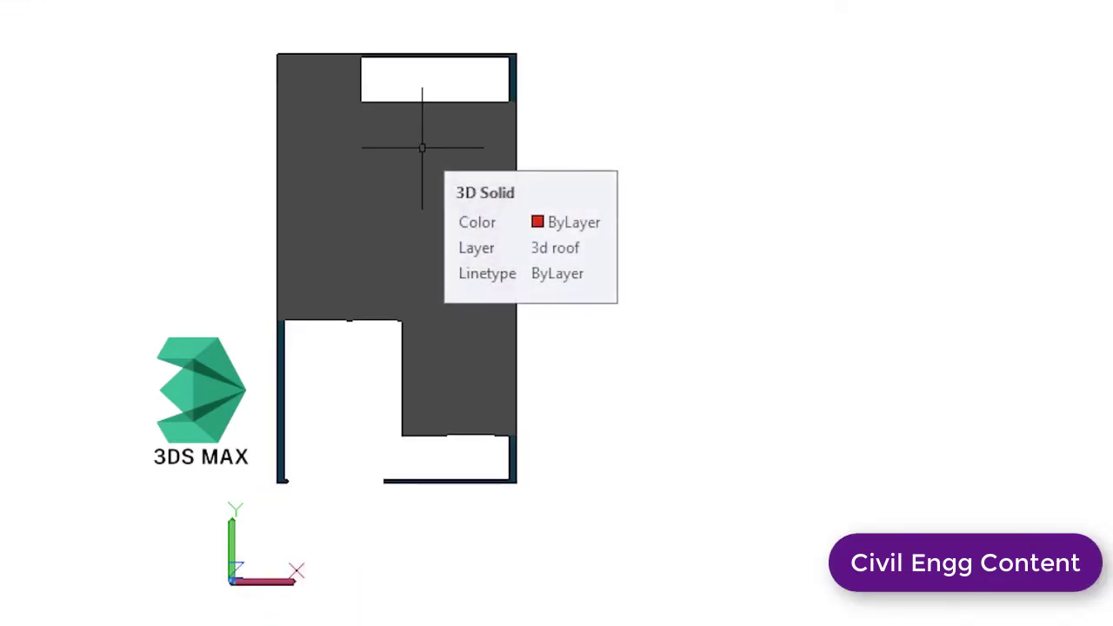
pyautogui.write('rec')
pyautogui.press('Return')
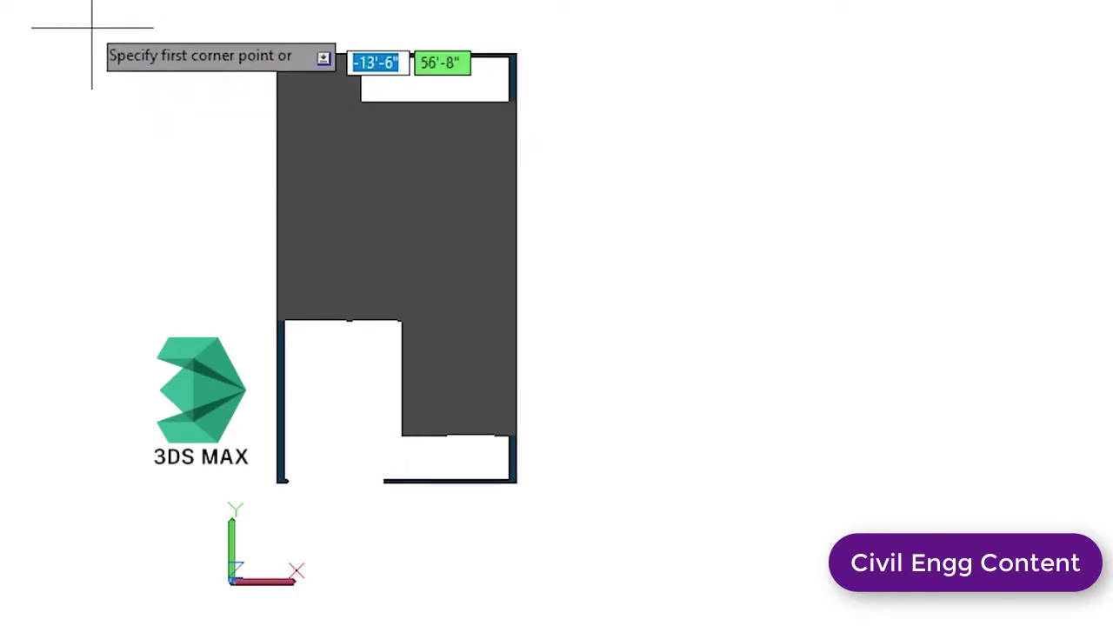
pyautogui.click(145, 31)
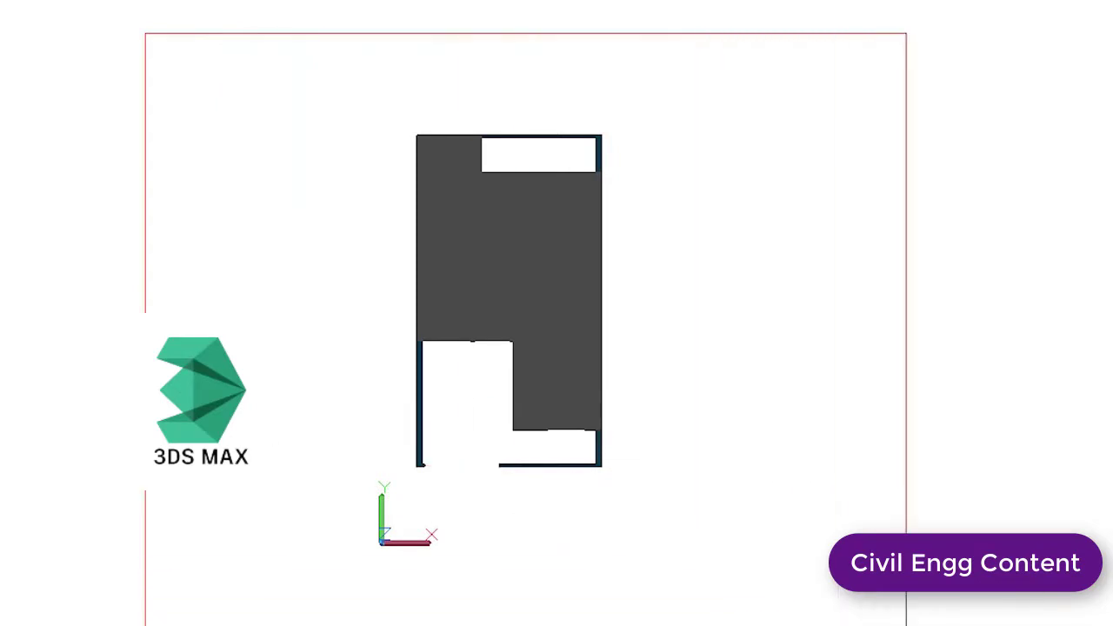
pyautogui.click(736, 588)
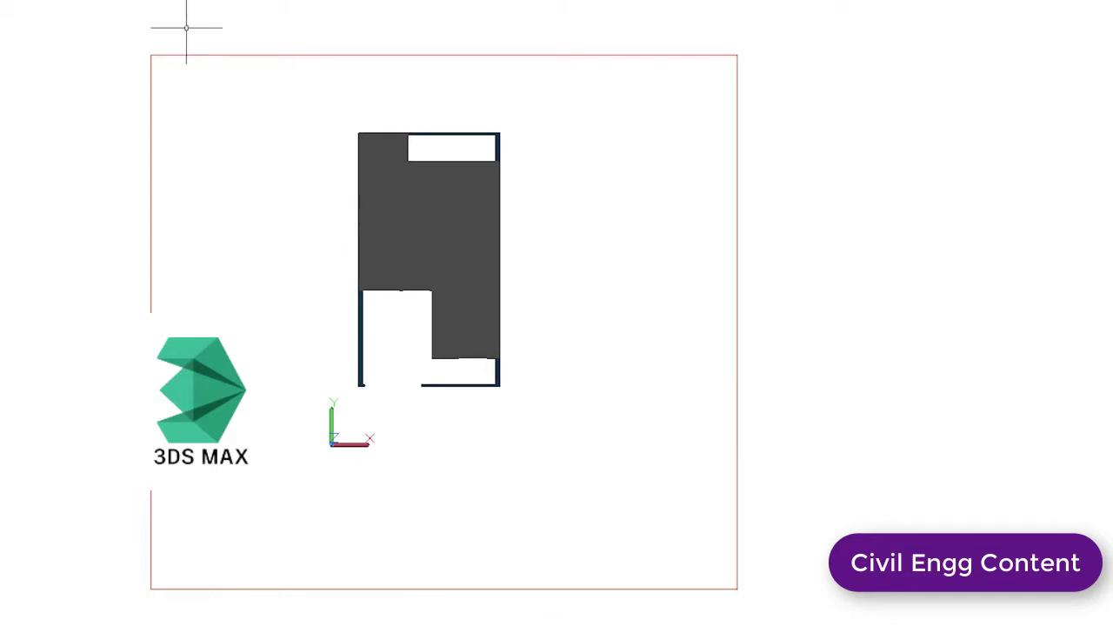
# Extrude the outer rectangle by -1 to form a solid ground slab under the house.
pyautogui.click(193, 55)
pyautogui.write('E')
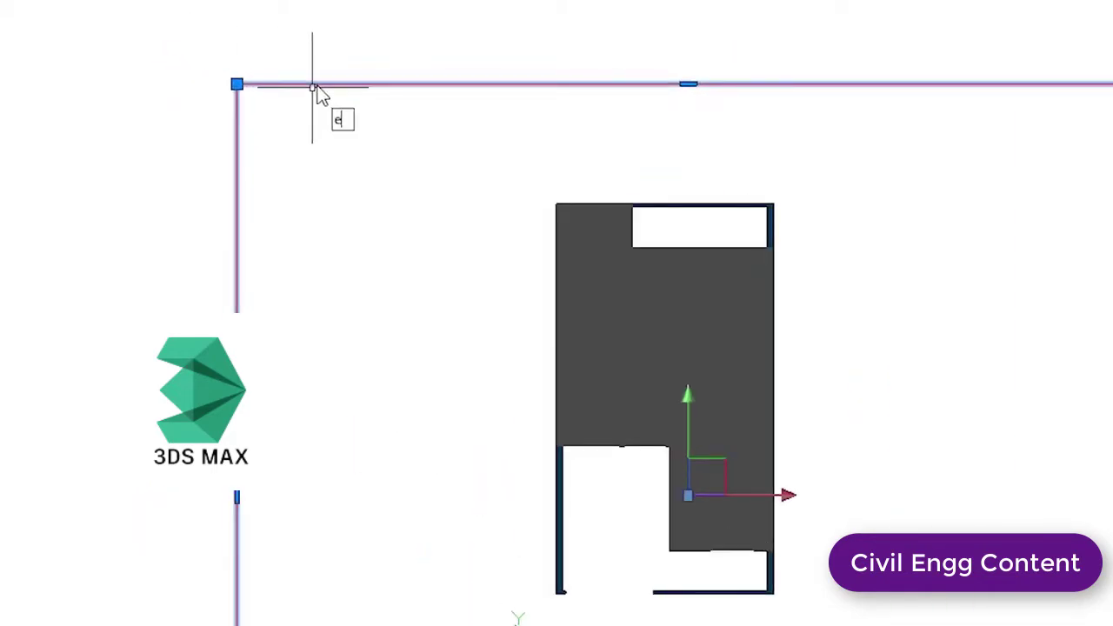
pyautogui.write('XT')
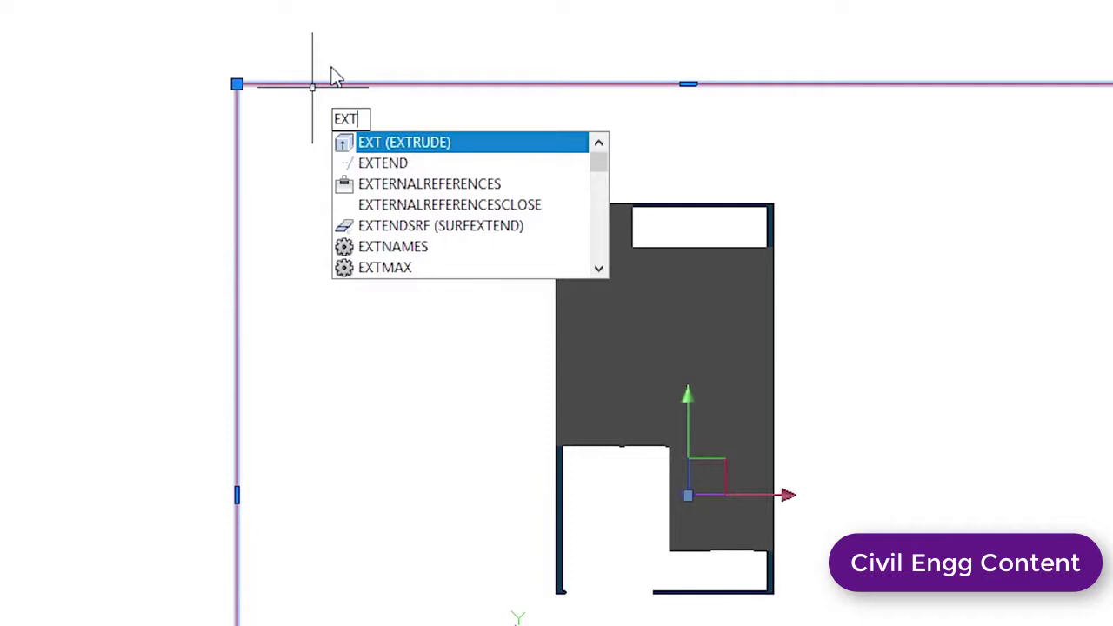
pyautogui.press('Return')
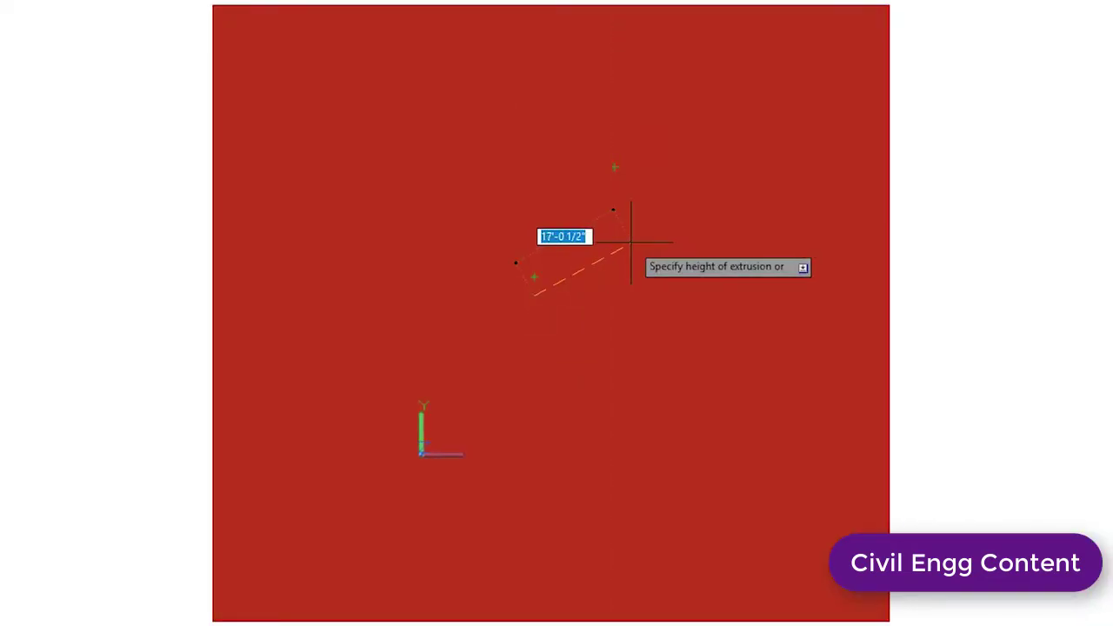
pyautogui.write('-1')
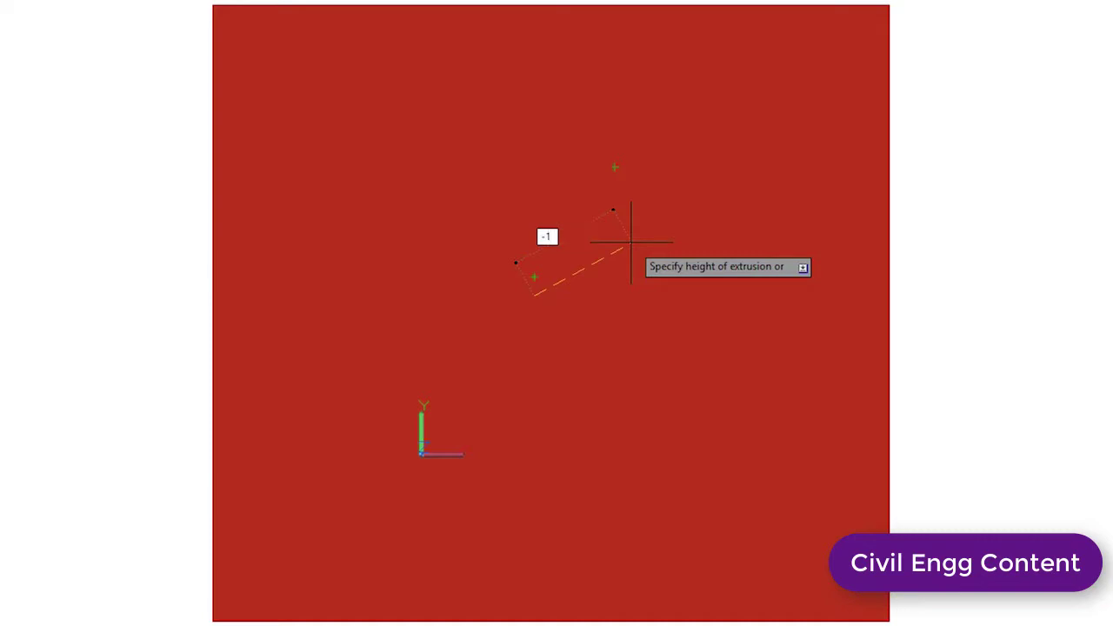
pyautogui.press('Return')
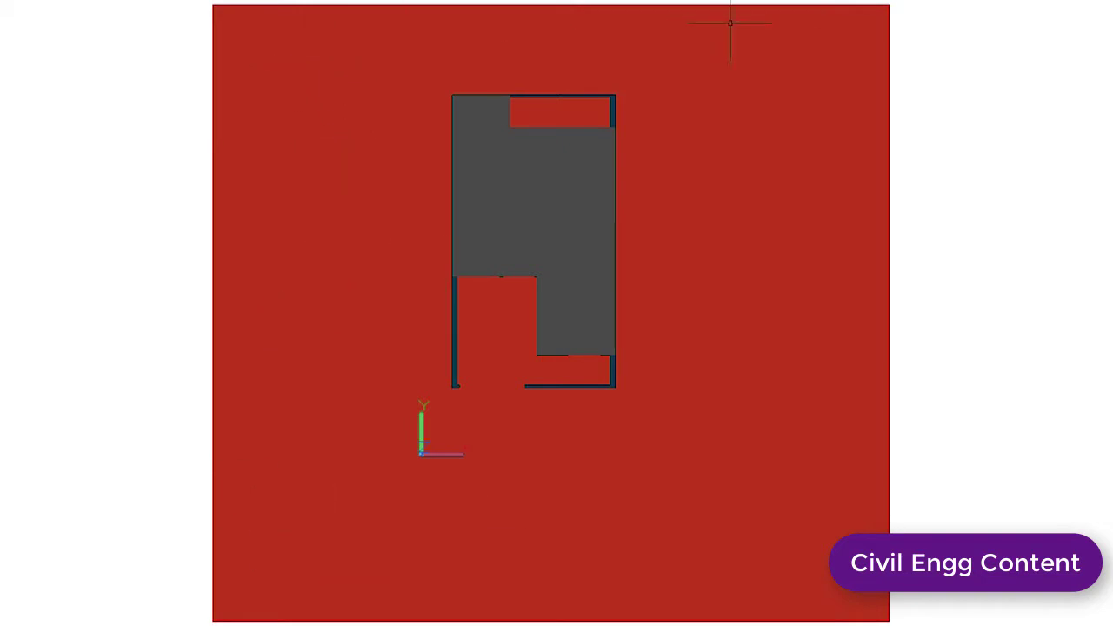
# Select the ground slab and open the Materials Browser with MATE.
pyautogui.click(781, 230)
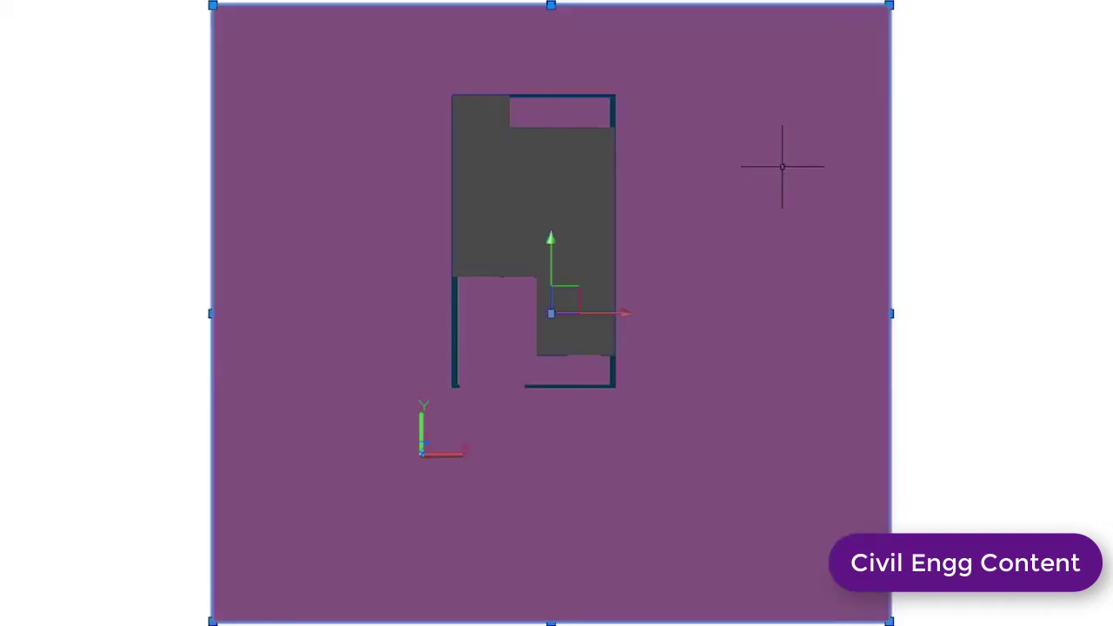
pyautogui.write('MA')
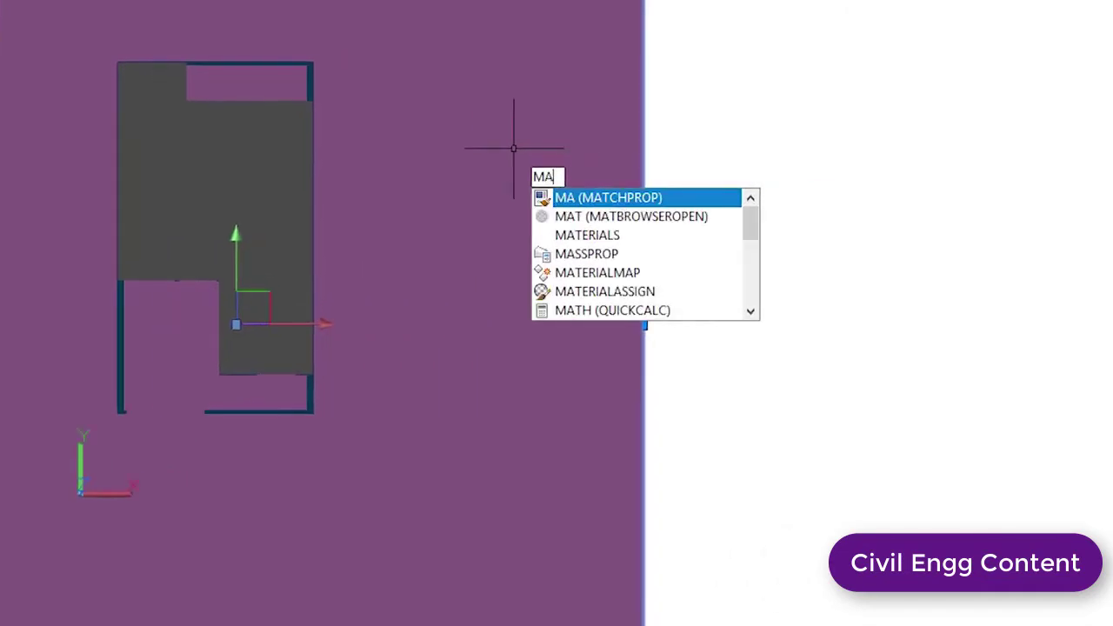
pyautogui.write('TE')
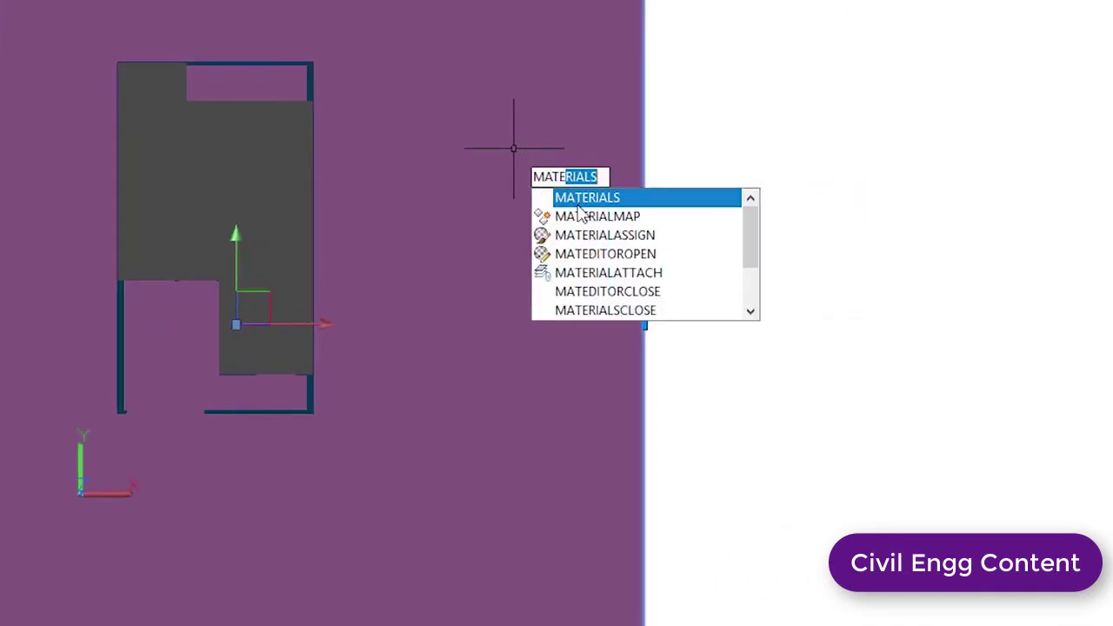
pyautogui.press('Return')
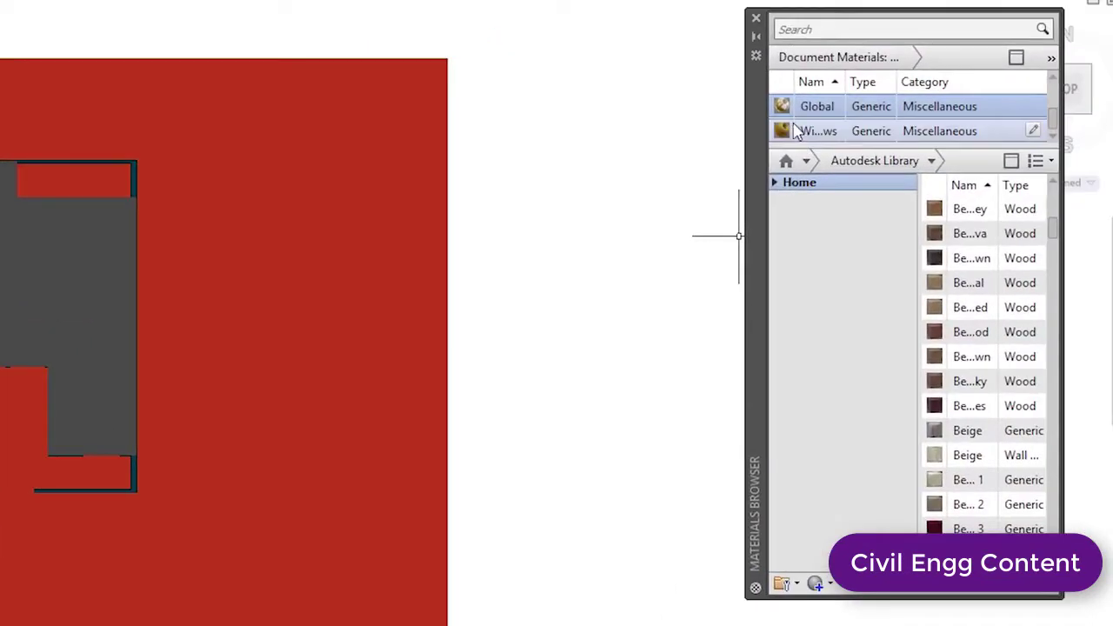
# Duplicate the Windows material as 'grass', then open Windows in the Material Editor.
pyautogui.click(824, 135)
pyautogui.rightClick(823, 134)
pyautogui.click(871, 211)
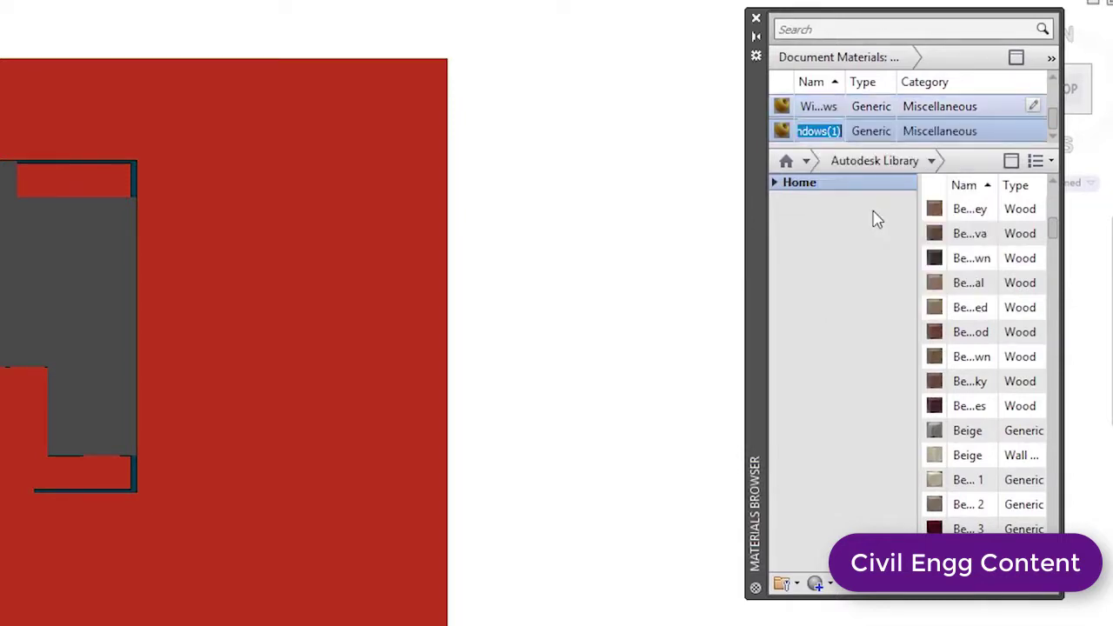
pyautogui.click(877, 130)
pyautogui.rightClick(873, 133)
pyautogui.click(930, 199)
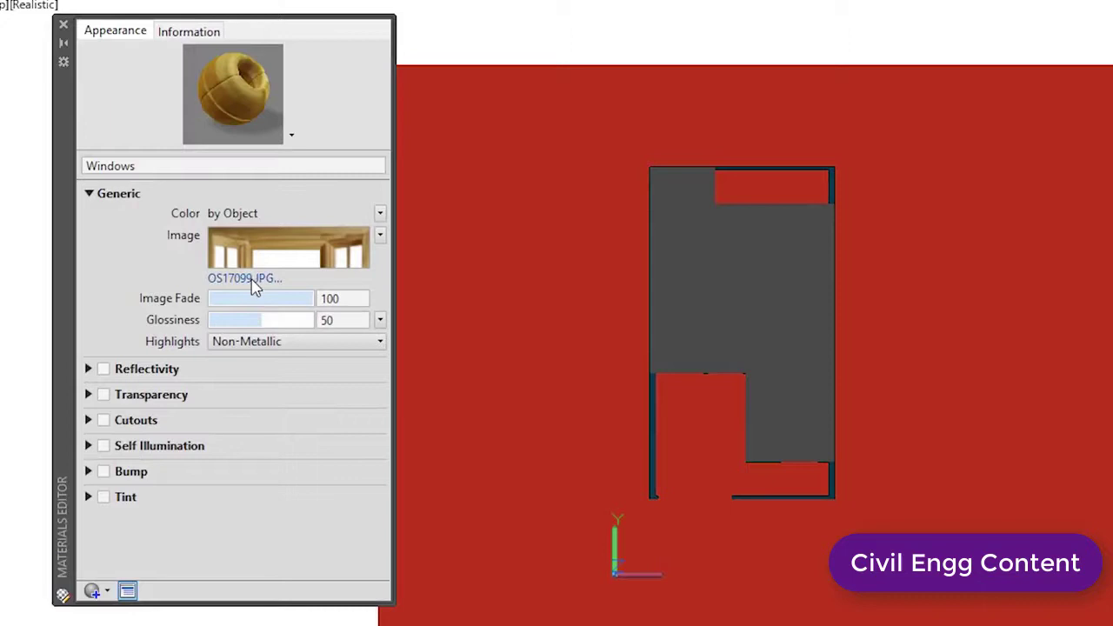
# Set the Windows material's image to 8POAPRA0.bmp from the Grass folder.
pyautogui.click(286, 265)
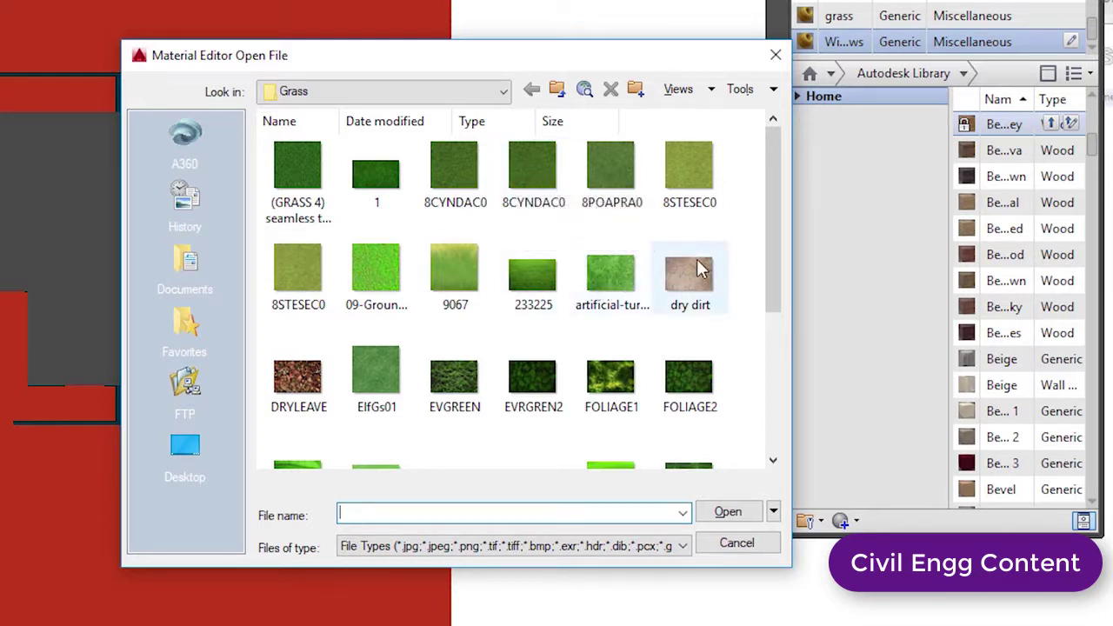
pyautogui.click(618, 213)
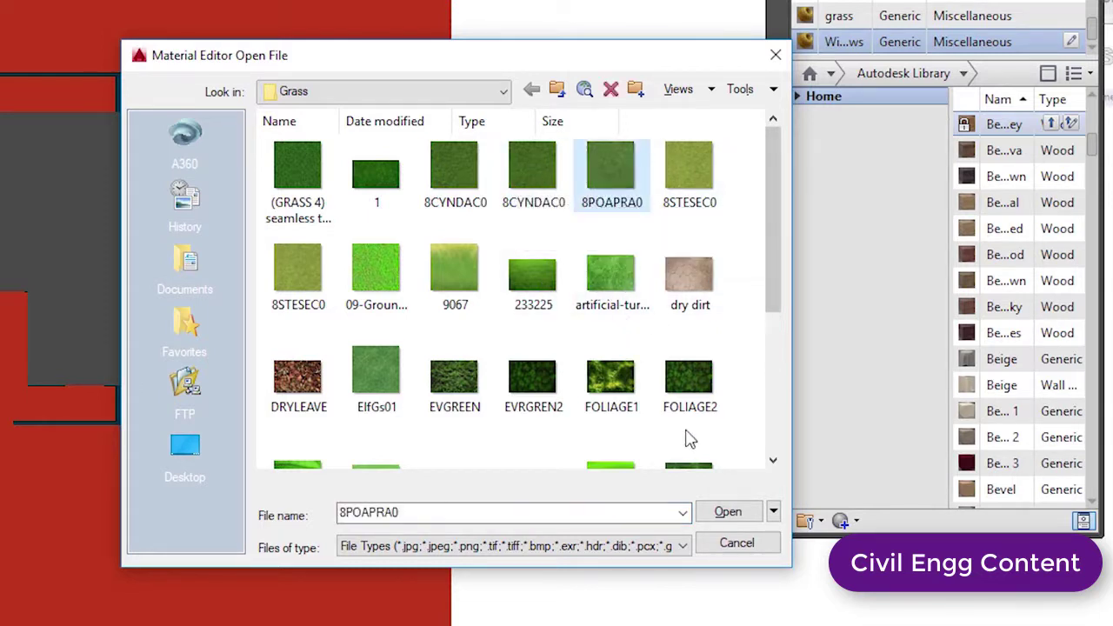
pyautogui.click(735, 515)
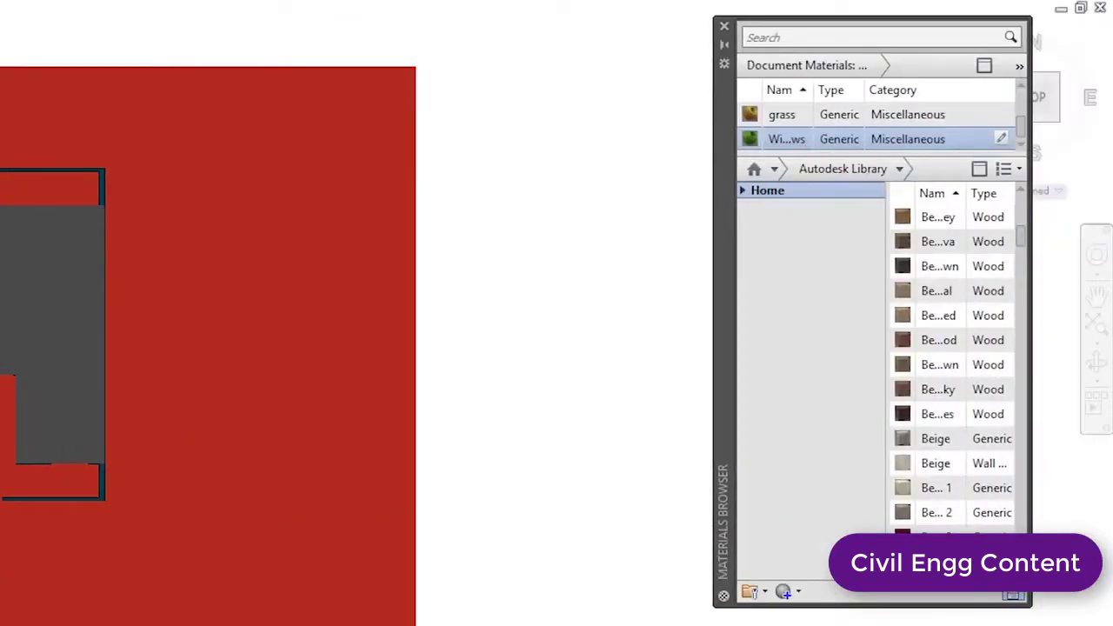
# Assign the grass-textured material to the selected ground slab.
pyautogui.click(198, 153)
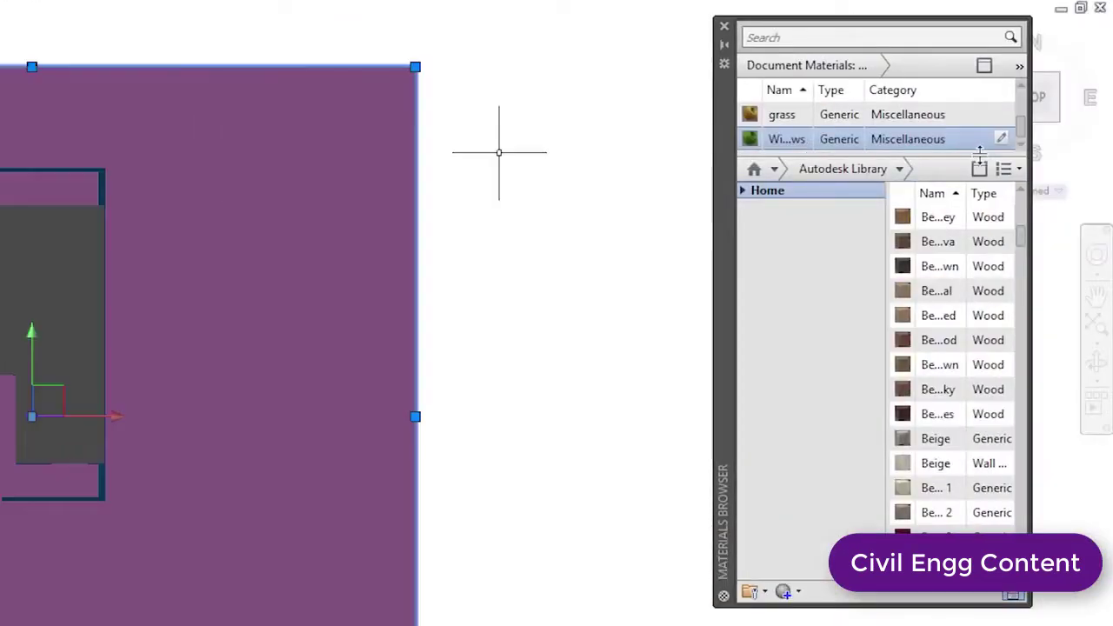
pyautogui.rightClick(826, 145)
pyautogui.click(904, 162)
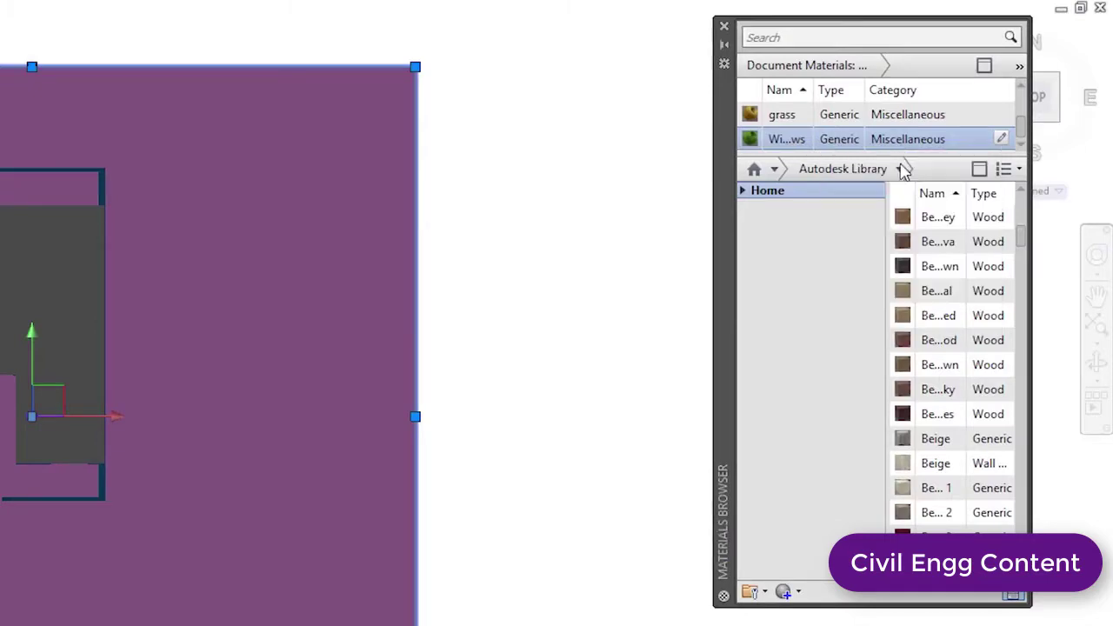
# Zoom and orbit the model into a tilted perspective view.
pyautogui.scroll(3, 310, 249)
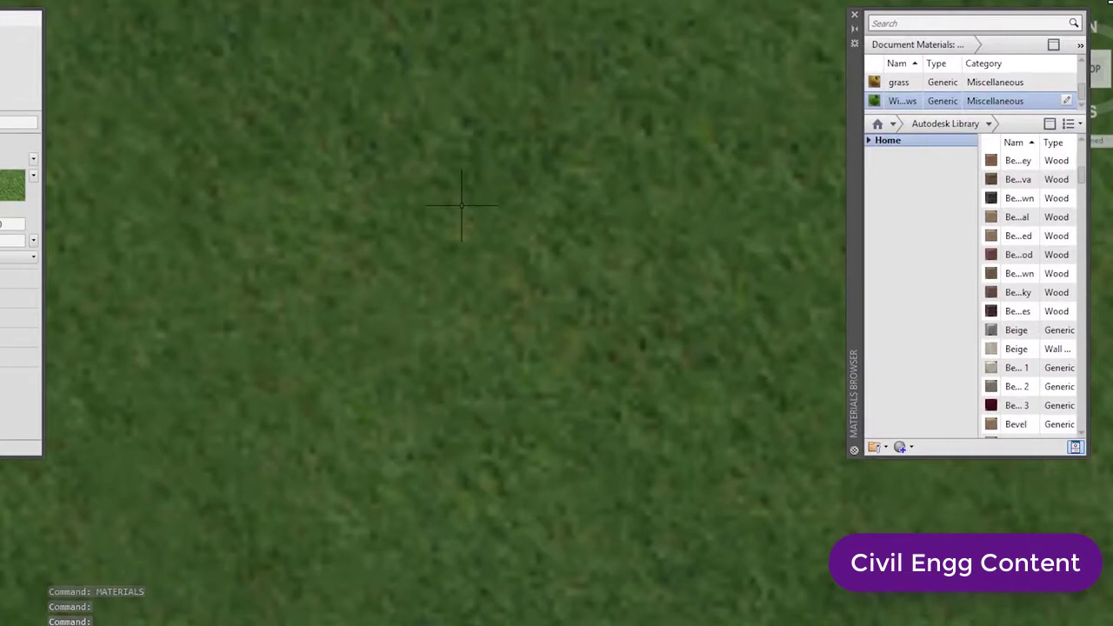
pyautogui.scroll(-2, 412, 200)
pyautogui.scroll(-2, 411, 201)
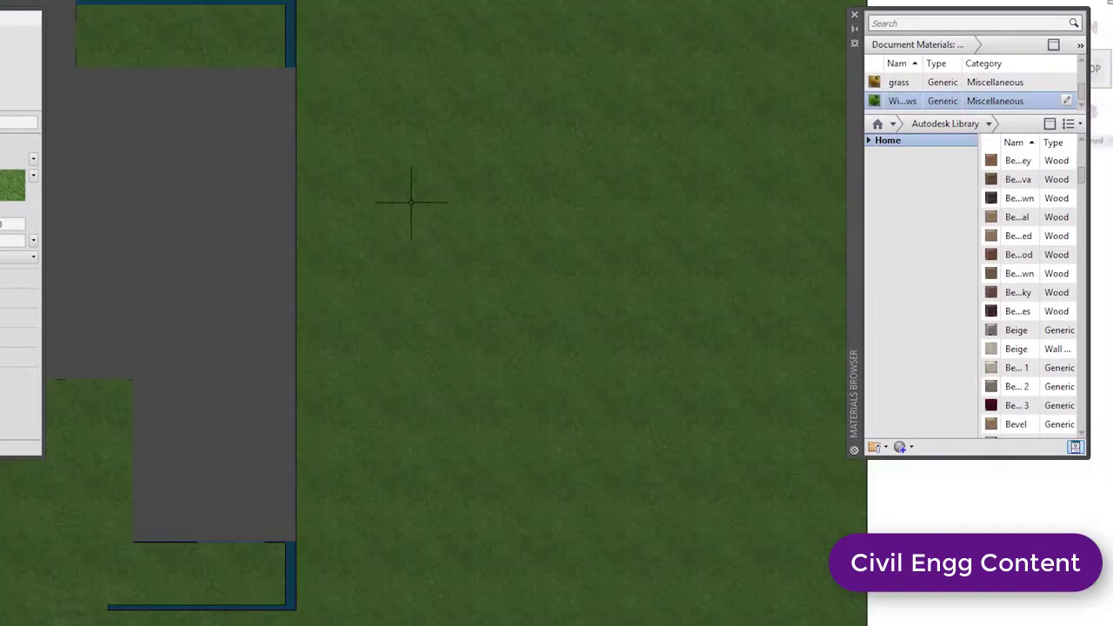
pyautogui.scroll(-5, 65, 209)
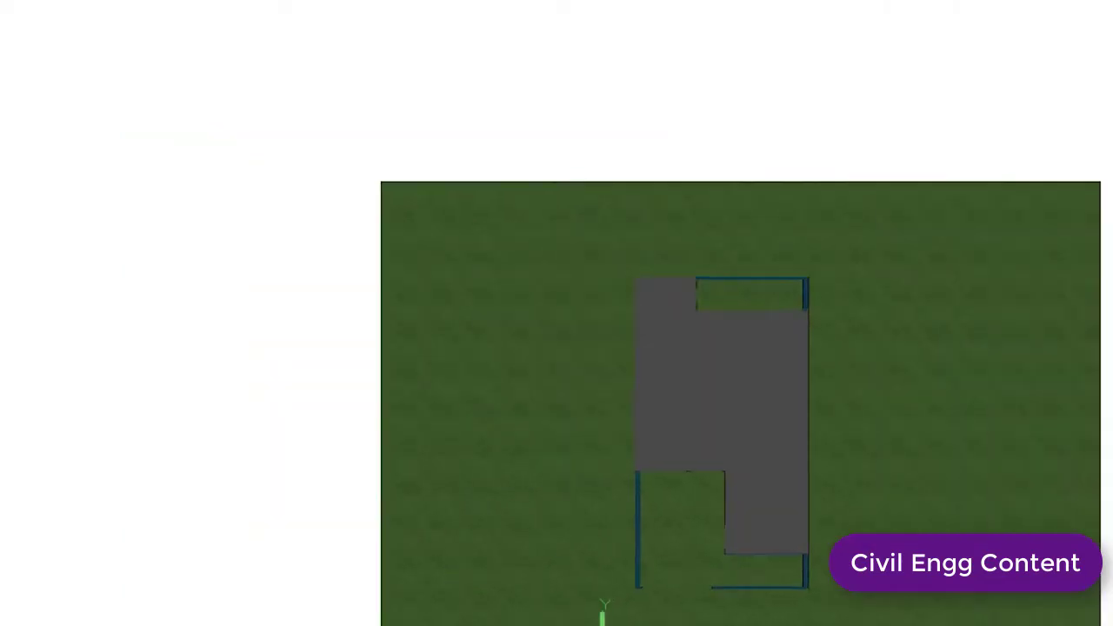
pyautogui.write('ORb')
pyautogui.press('Return')
pyautogui.moveTo(197, 32)
pyautogui.mouseDown()
pyautogui.moveTo(1031, 443)
pyautogui.moveTo(618, 151)
pyautogui.moveTo(372, 144)
pyautogui.moveTo(545, 261)
pyautogui.moveTo(568, 331)
pyautogui.mouseUp()
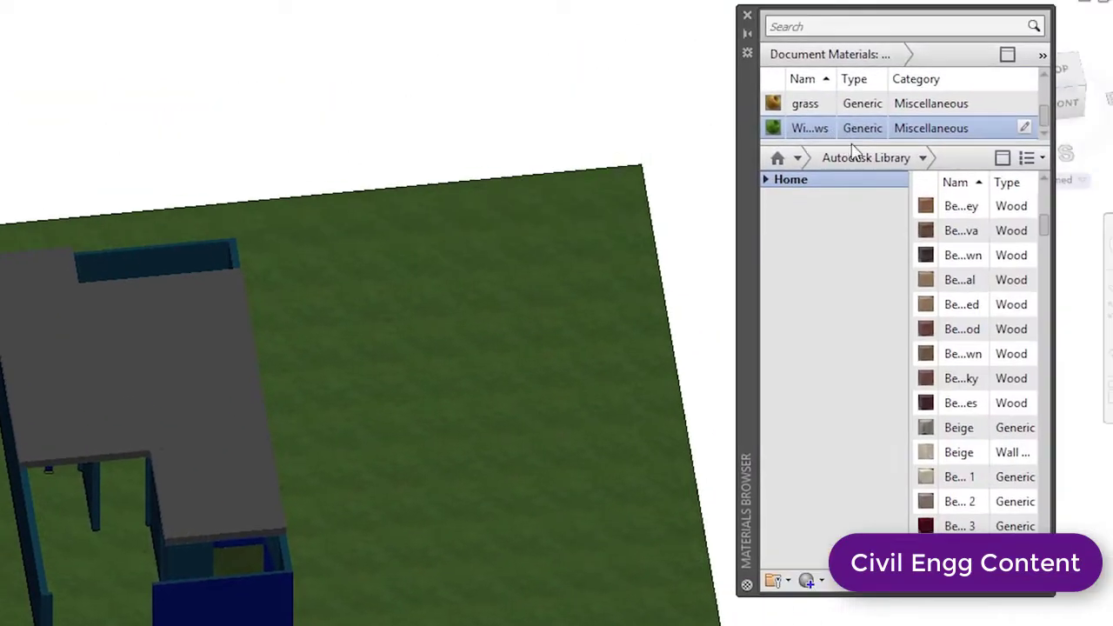
# Swap the Windows material's texture for the 09-GroundCover grass image.
pyautogui.rightClick(800, 132)
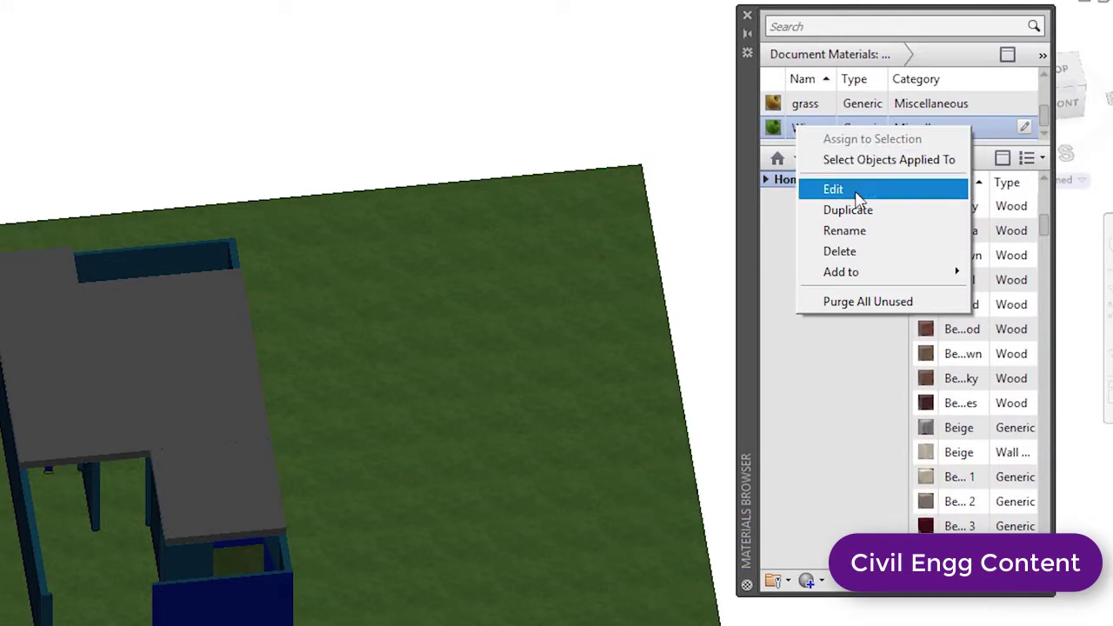
pyautogui.click(840, 199)
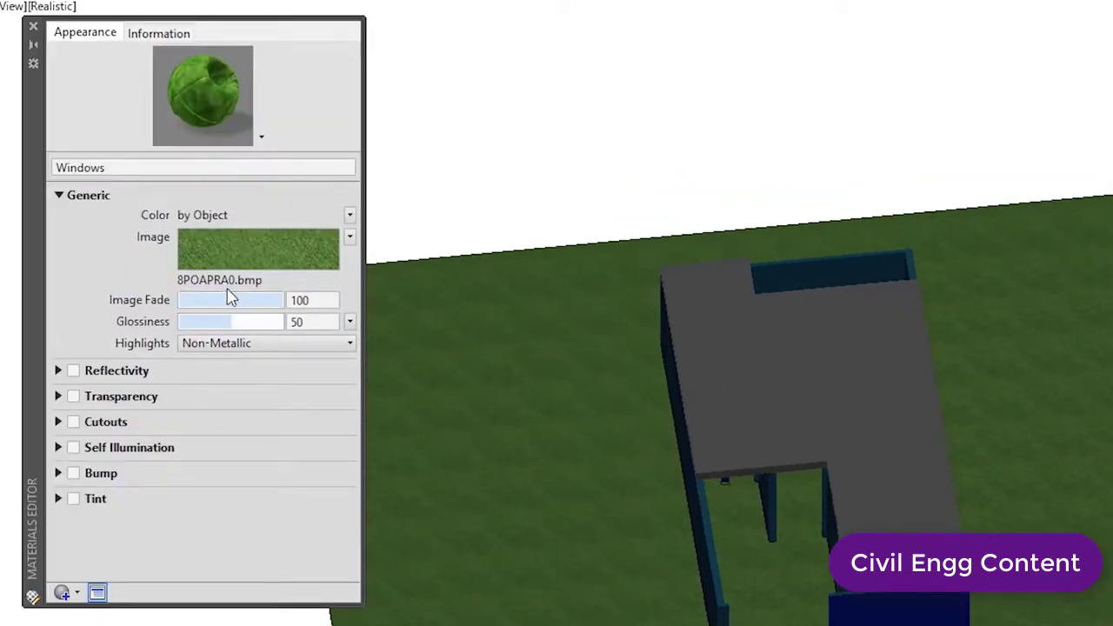
pyautogui.click(219, 281)
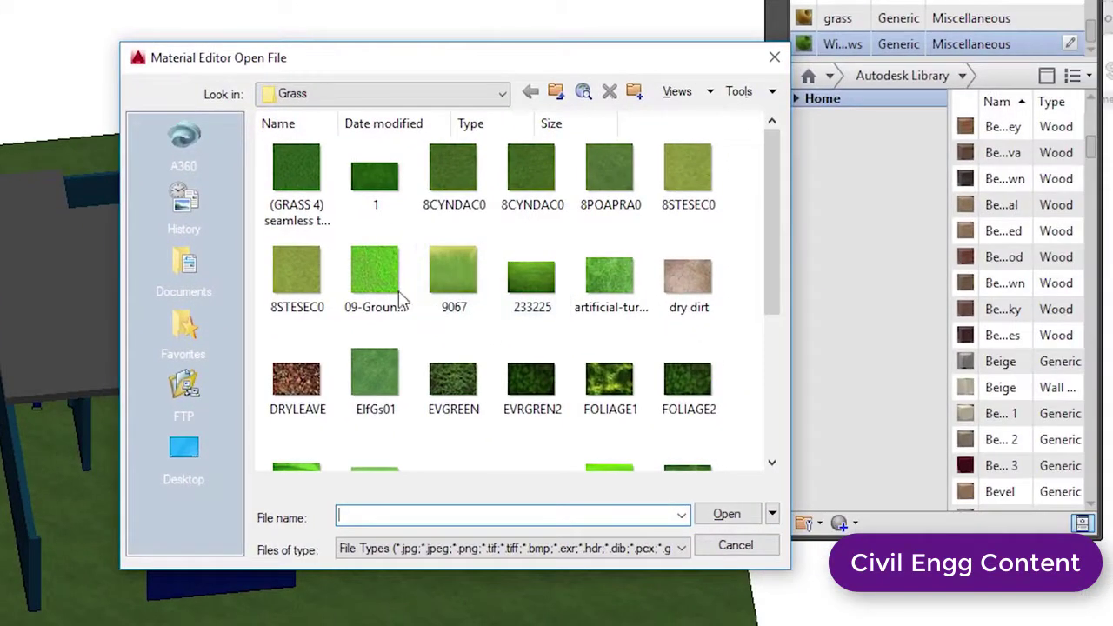
pyautogui.click(374, 271)
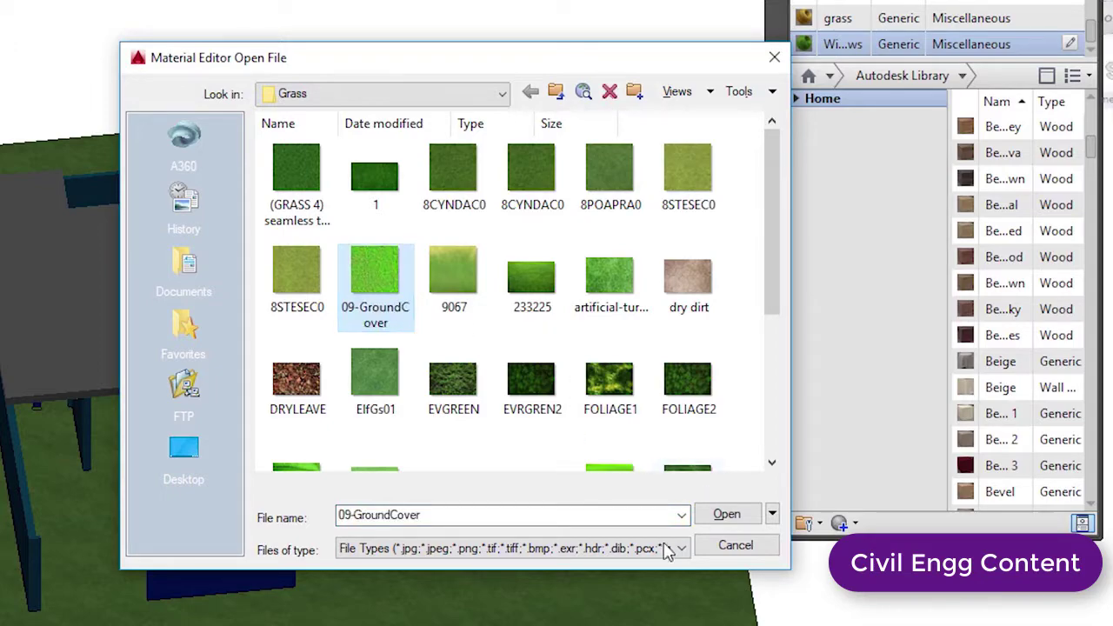
pyautogui.click(727, 514)
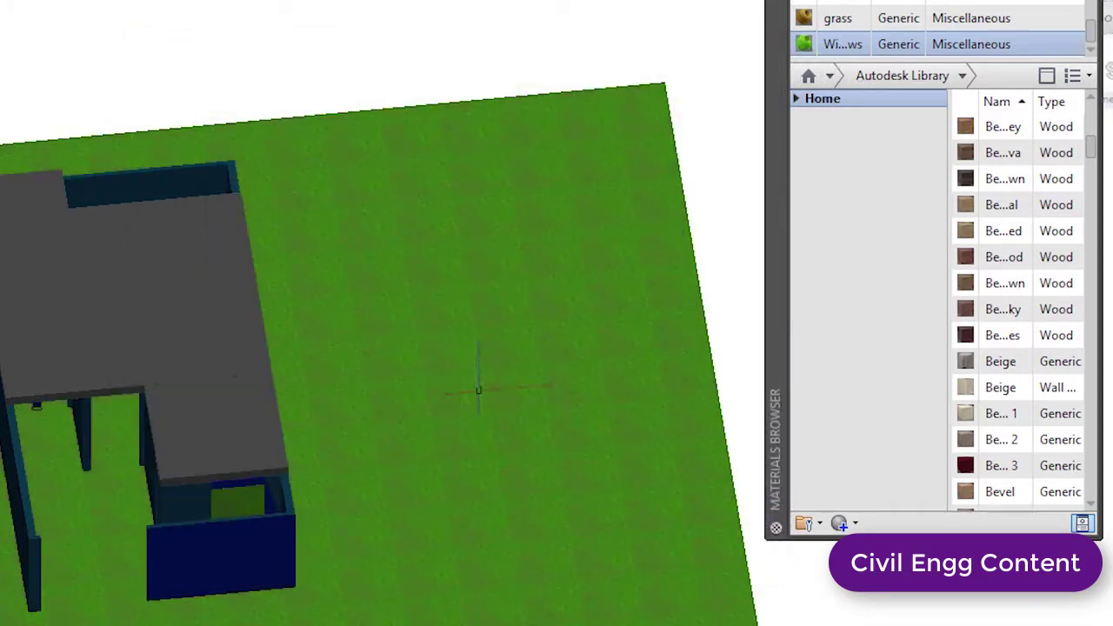
# Pan, then orbit down to a low side angle showing the house, lawn and horizon.
pyautogui.moveTo(479, 390); pyautogui.dragTo(176, 246, button='middle')
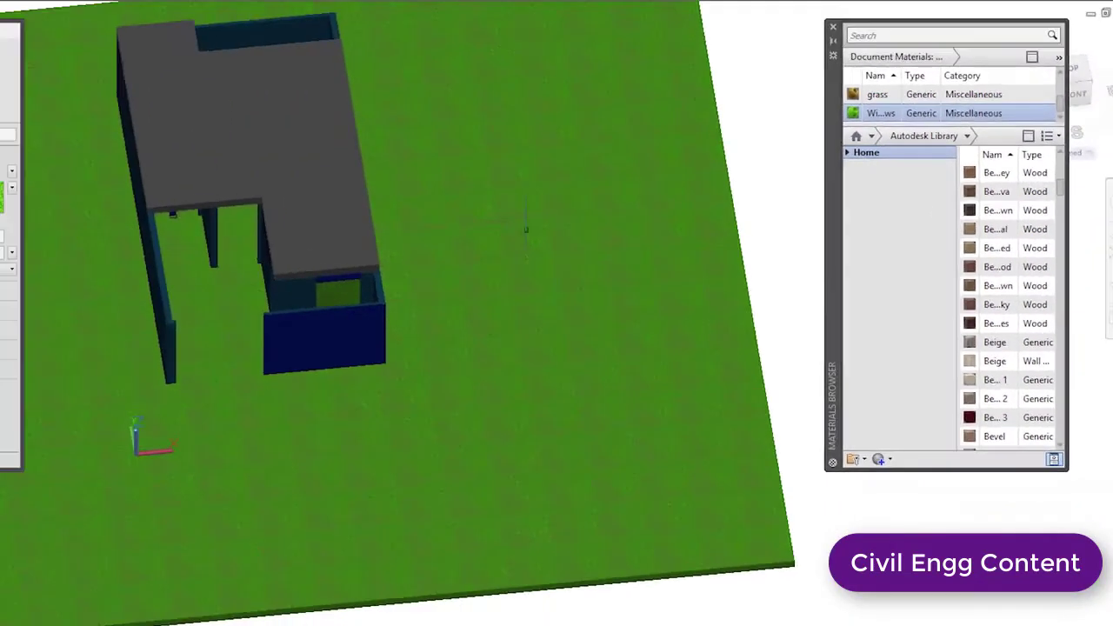
pyautogui.click(451, 418)
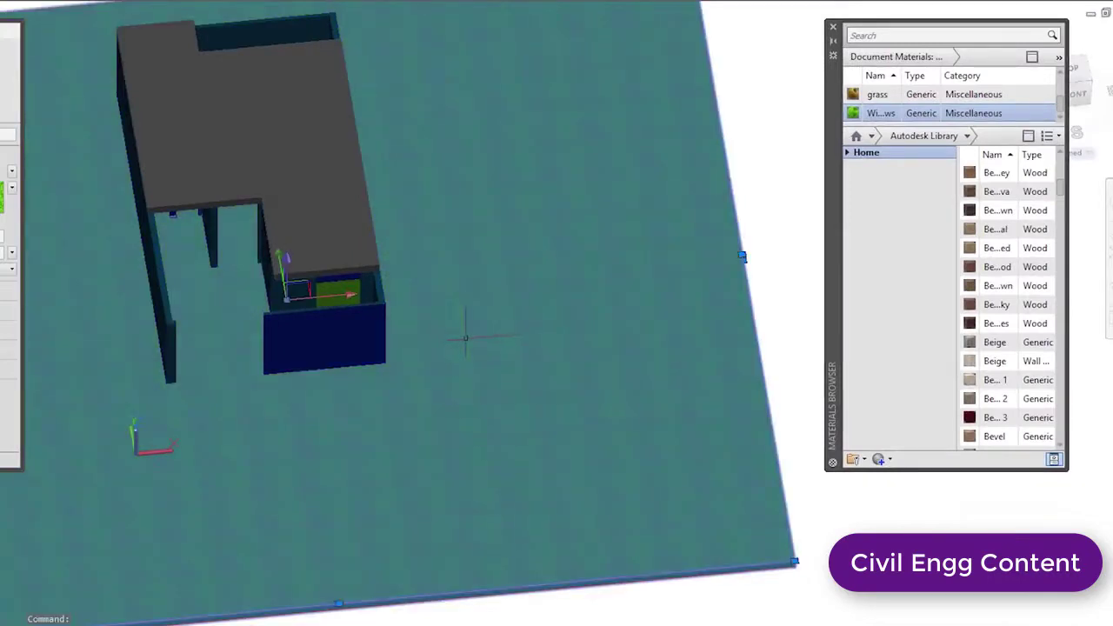
pyautogui.press('Escape')
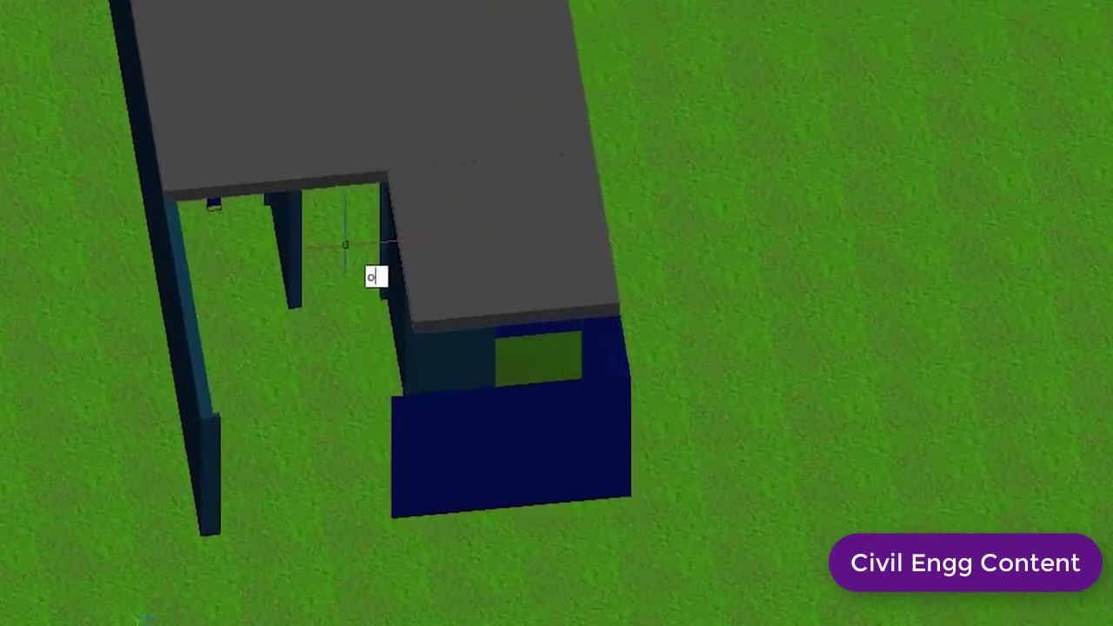
pyautogui.write('orbit')
pyautogui.press('Return')
pyautogui.moveTo(346, 246)
pyautogui.mouseDown()
pyautogui.moveTo(403, 177)
pyautogui.moveTo(416, 241)
pyautogui.mouseUp()
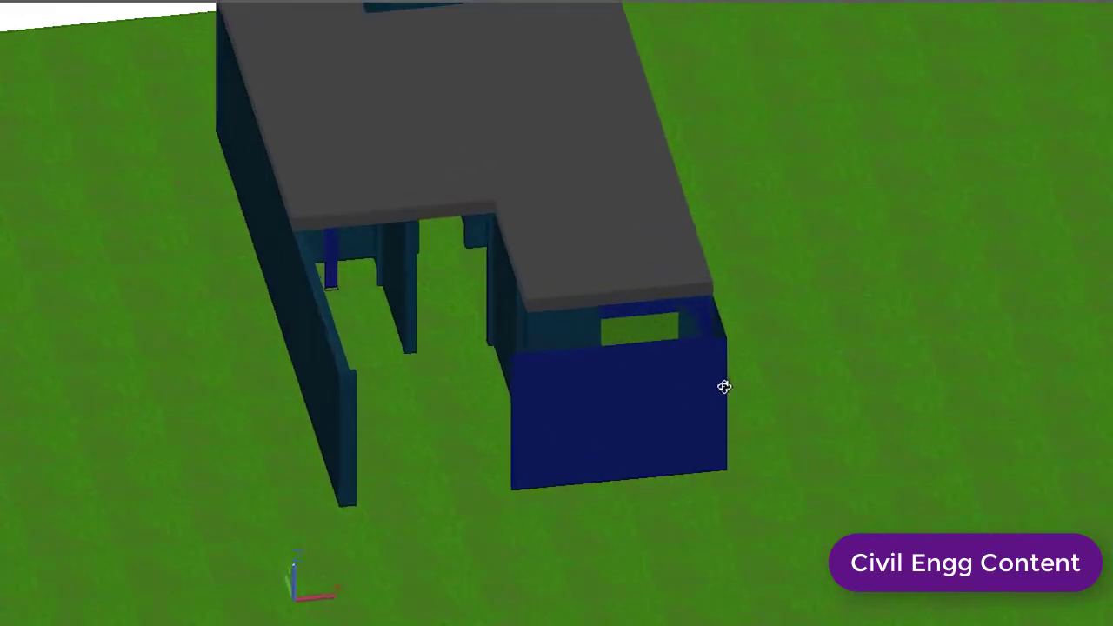
pyautogui.moveTo(669, 370)
pyautogui.mouseDown()
pyautogui.moveTo(682, 301)
pyautogui.moveTo(901, 291)
pyautogui.moveTo(1004, 313)
pyautogui.moveTo(1034, 311)
pyautogui.moveTo(1038, 298)
pyautogui.moveTo(926, 377)
pyautogui.moveTo(867, 387)
pyautogui.moveTo(495, 293)
pyautogui.moveTo(432, 311)
pyautogui.moveTo(465, 319)
pyautogui.moveTo(443, 316)
pyautogui.mouseUp()
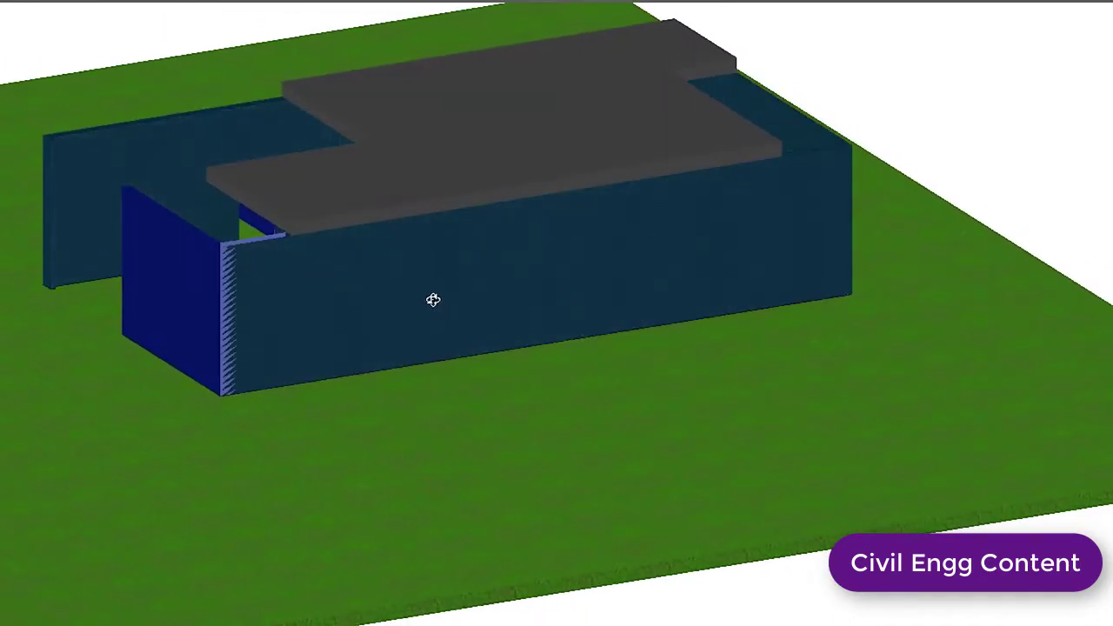
pyautogui.moveTo(487, 213)
pyautogui.mouseDown()
pyautogui.moveTo(377, 205)
pyautogui.moveTo(412, 200)
pyautogui.mouseUp()
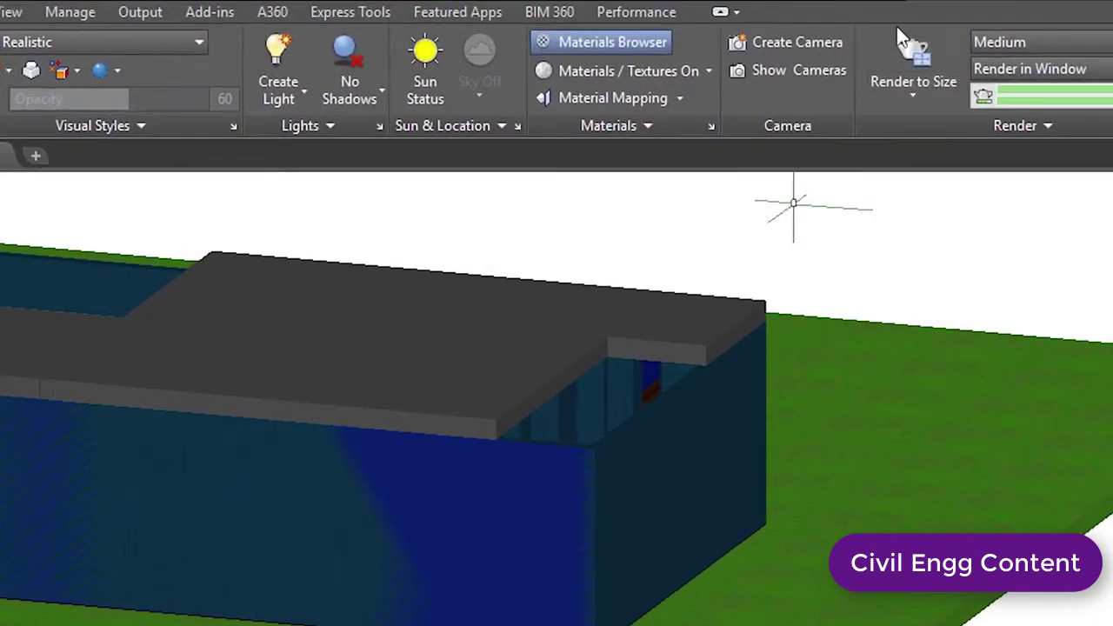
# Place a camera in front of the house aimed at it, then render the scene to size.
pyautogui.click(822, 43)
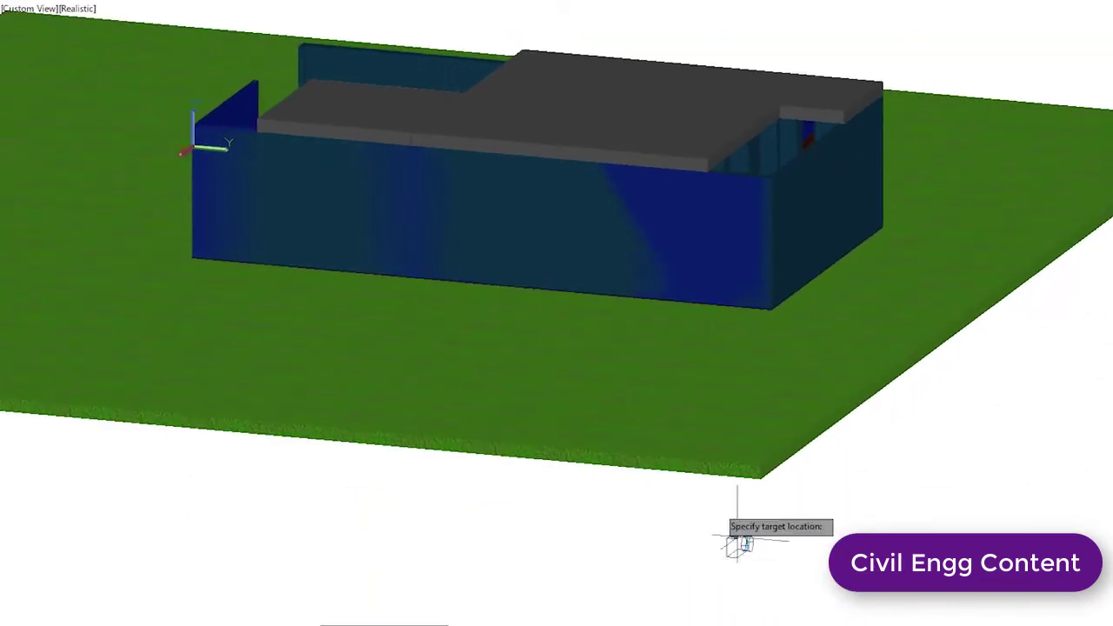
pyautogui.click(747, 541)
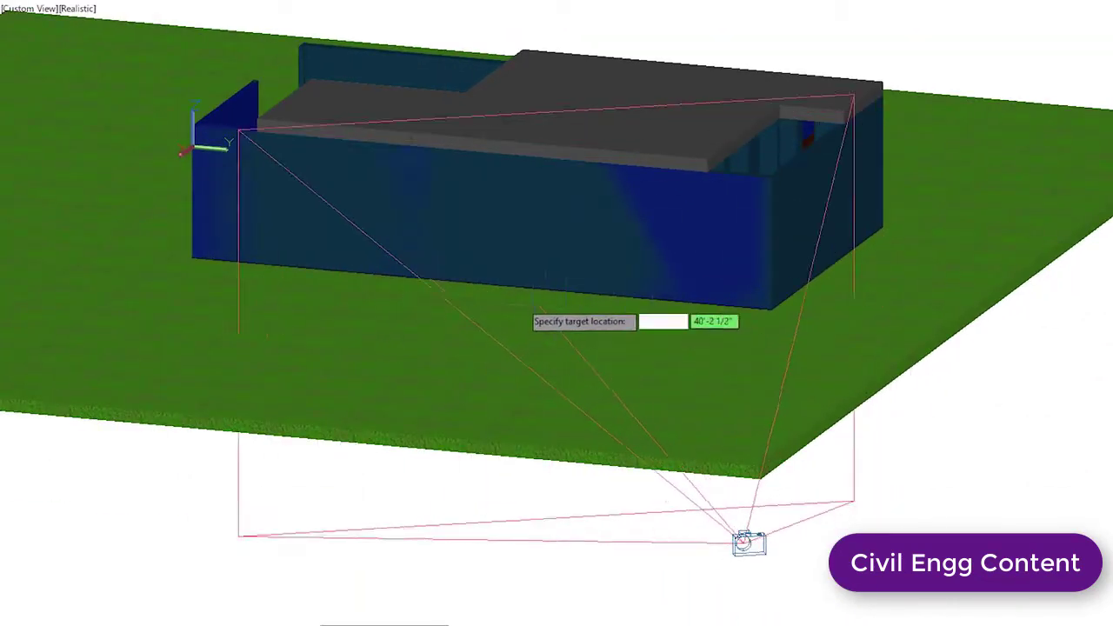
pyautogui.click(511, 271)
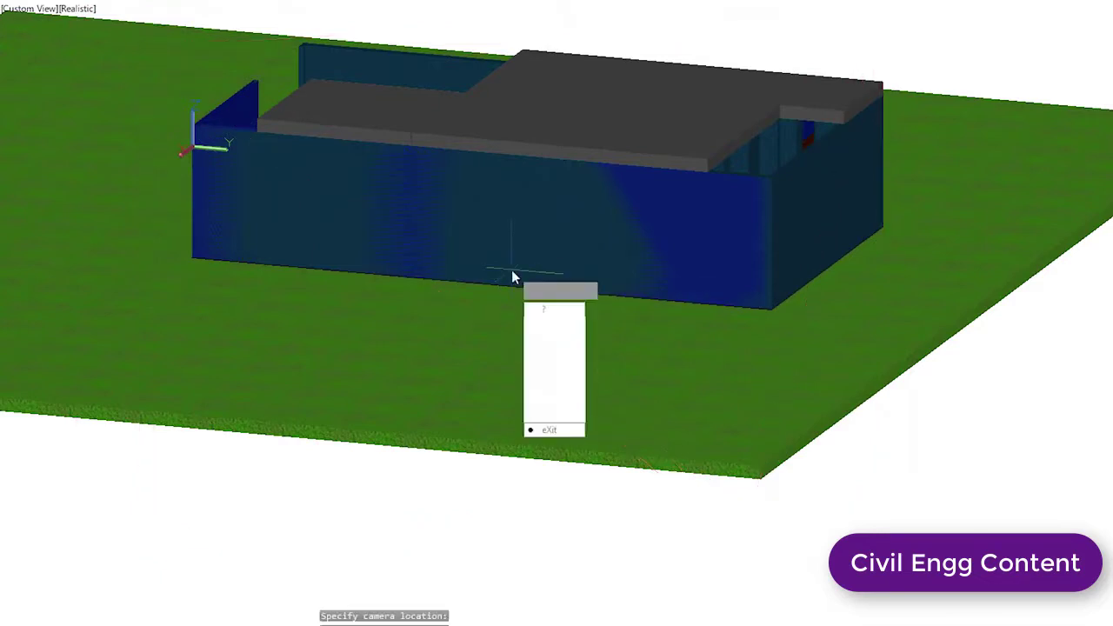
pyautogui.click(548, 430)
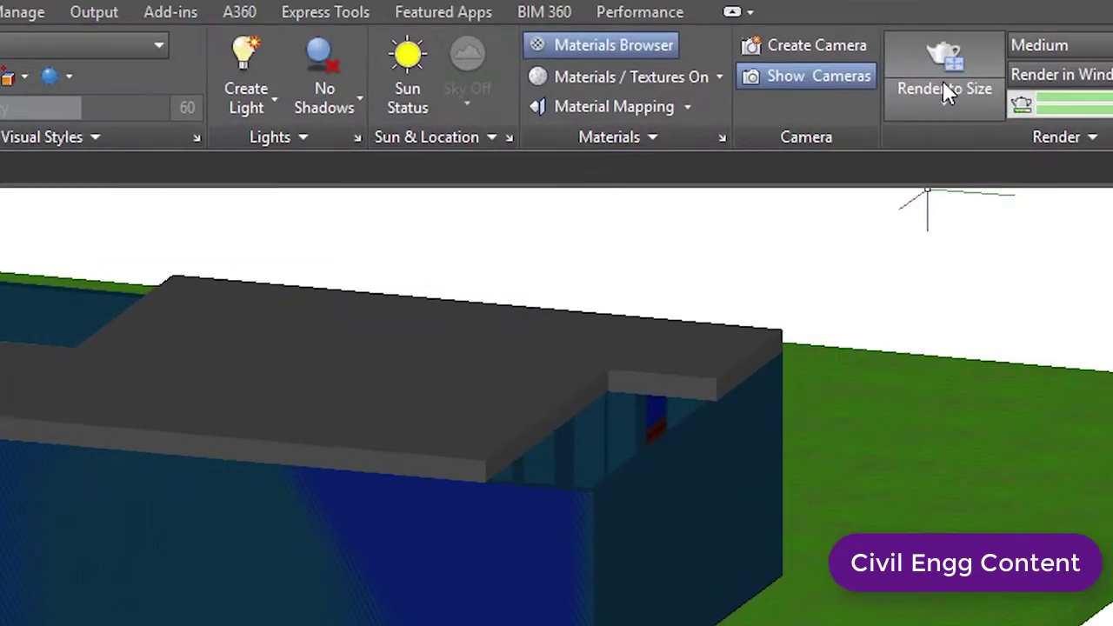
pyautogui.click(948, 94)
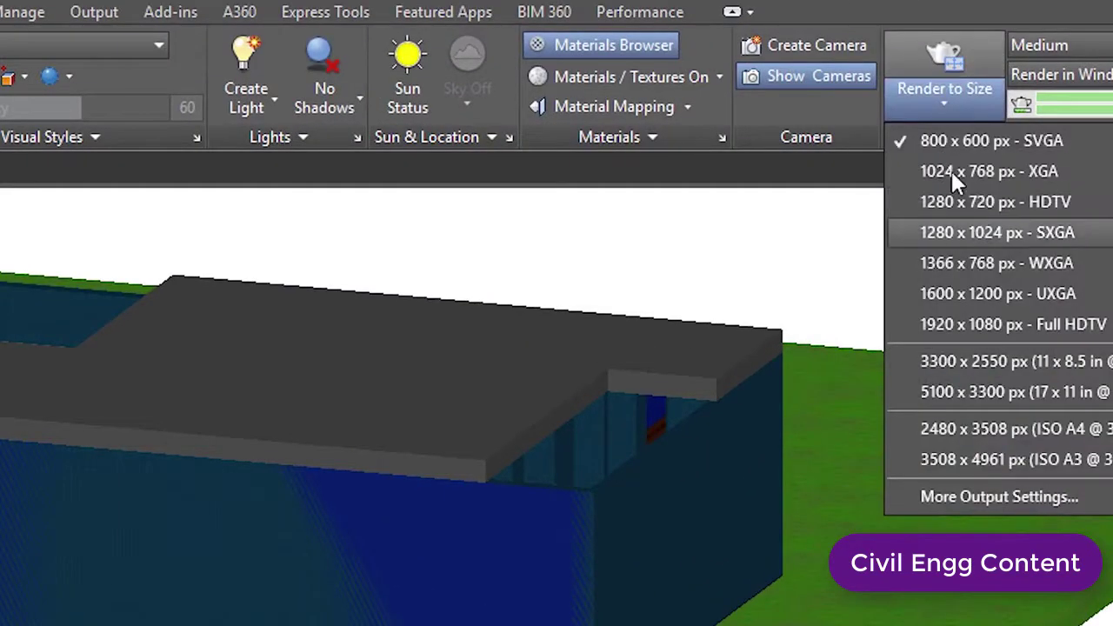
pyautogui.click(945, 60)
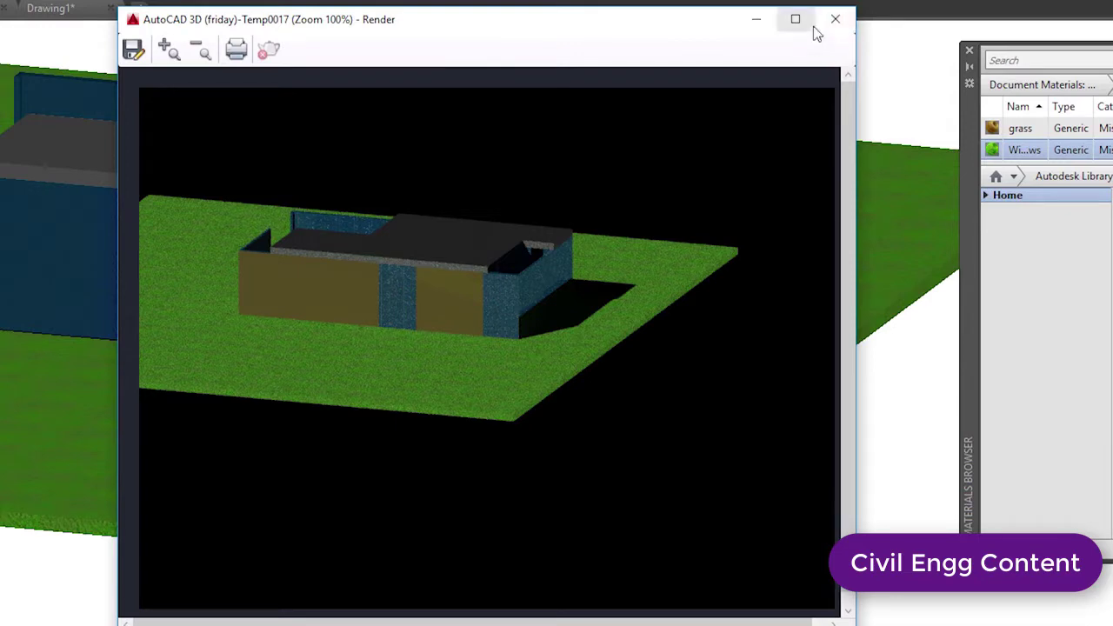
# Close the render, pan to the whole building, and preview the camera by crossing-selecting it.
pyautogui.click(841, 23)
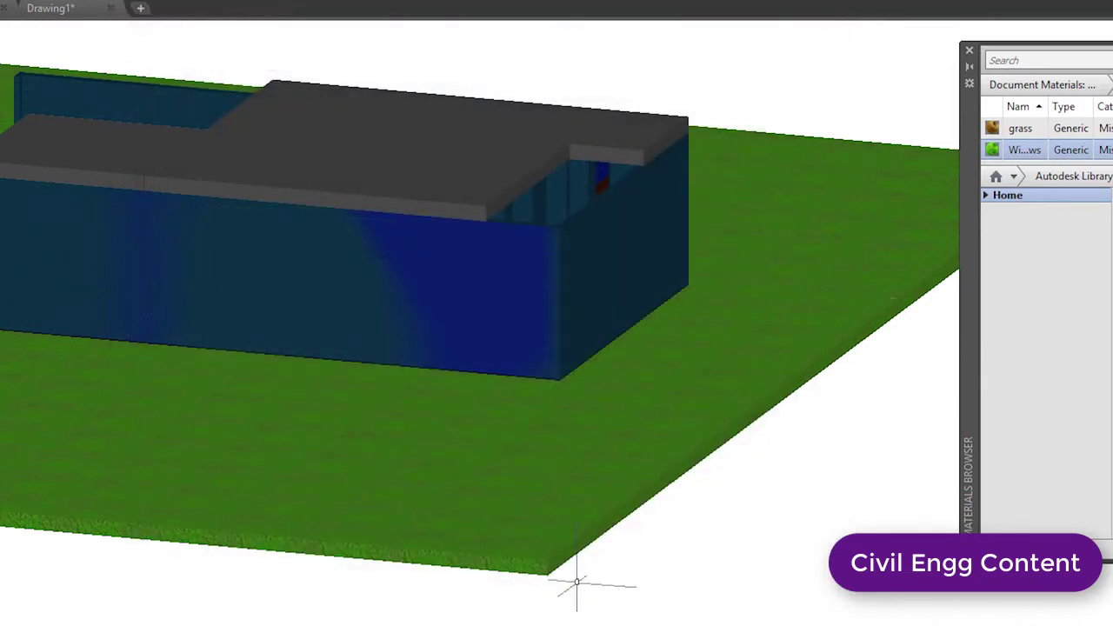
pyautogui.moveTo(577, 582); pyautogui.dragTo(762, 532, button='middle')
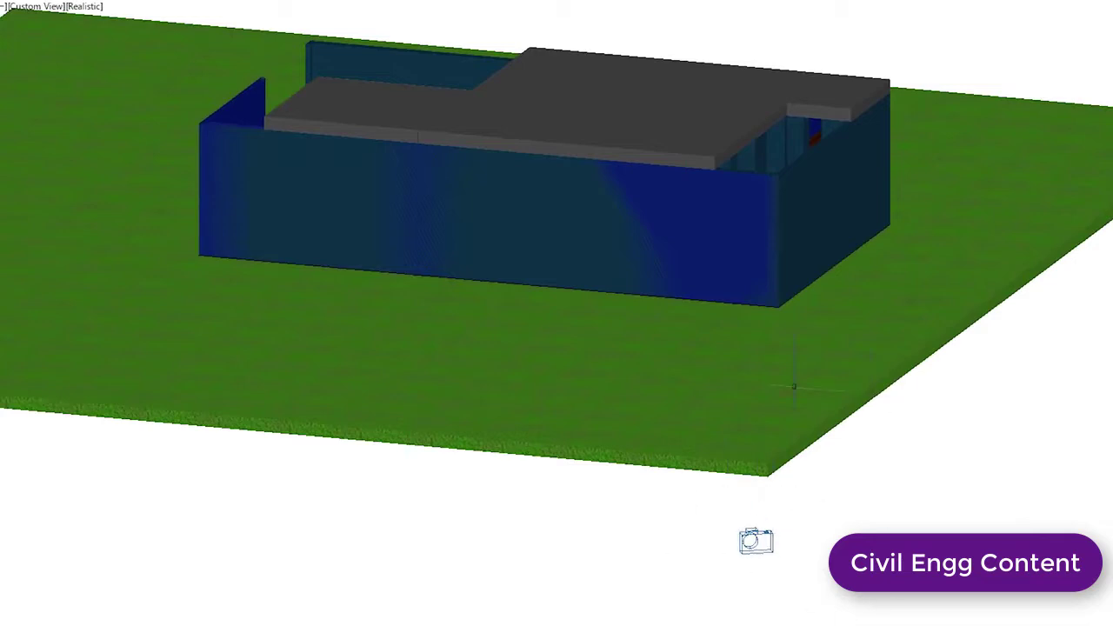
pyautogui.click(842, 492)
pyautogui.click(687, 578)
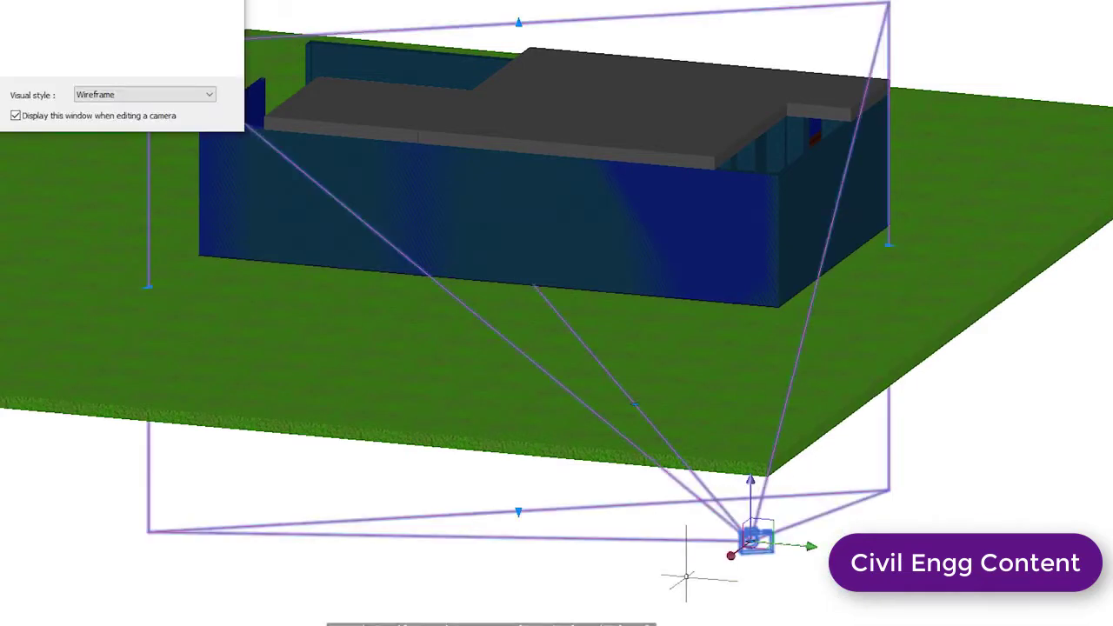
pyautogui.press('Escape')
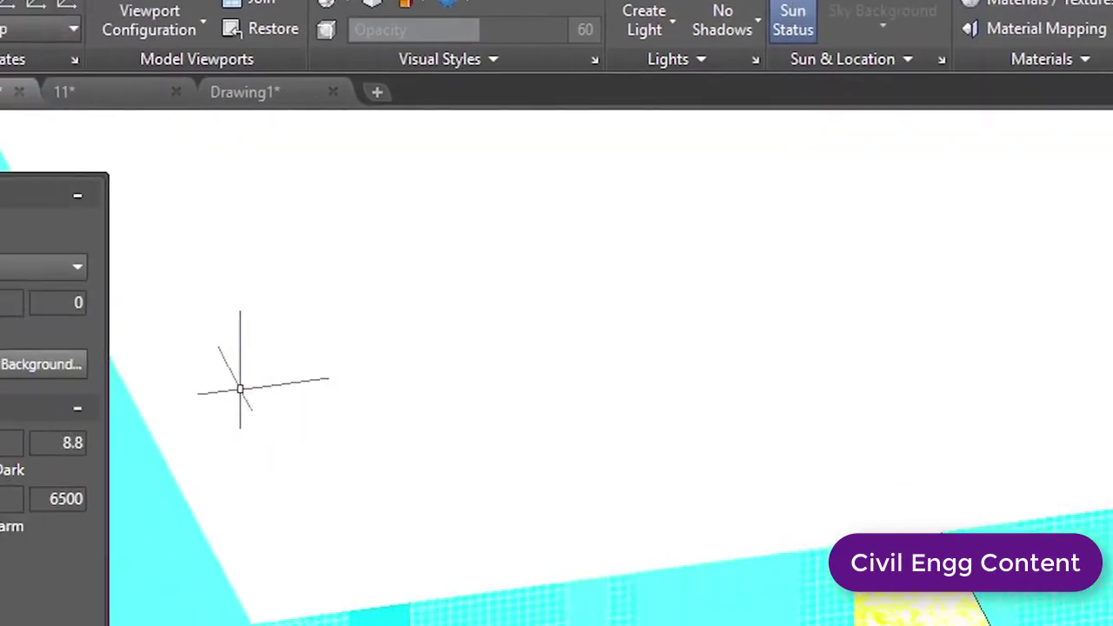
# Adjust the exposure slider, raising it to 13.8, then bringing it back to about 12.2.
pyautogui.click(284, 294)
pyautogui.click(305, 294)
pyautogui.click(318, 294)
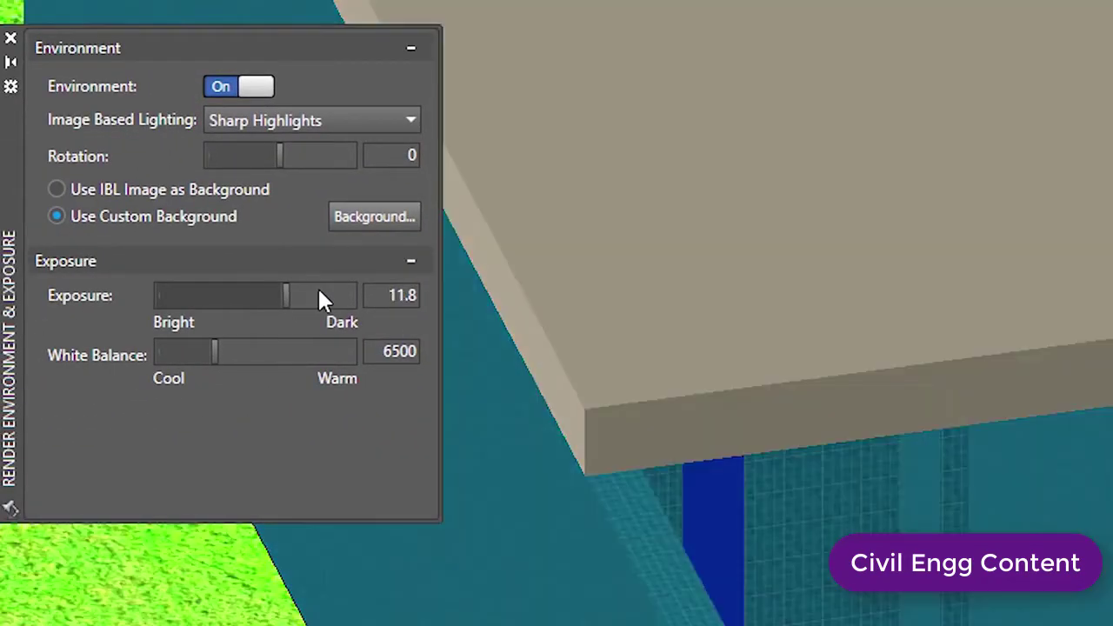
pyautogui.click(330, 295)
pyautogui.click(337, 296)
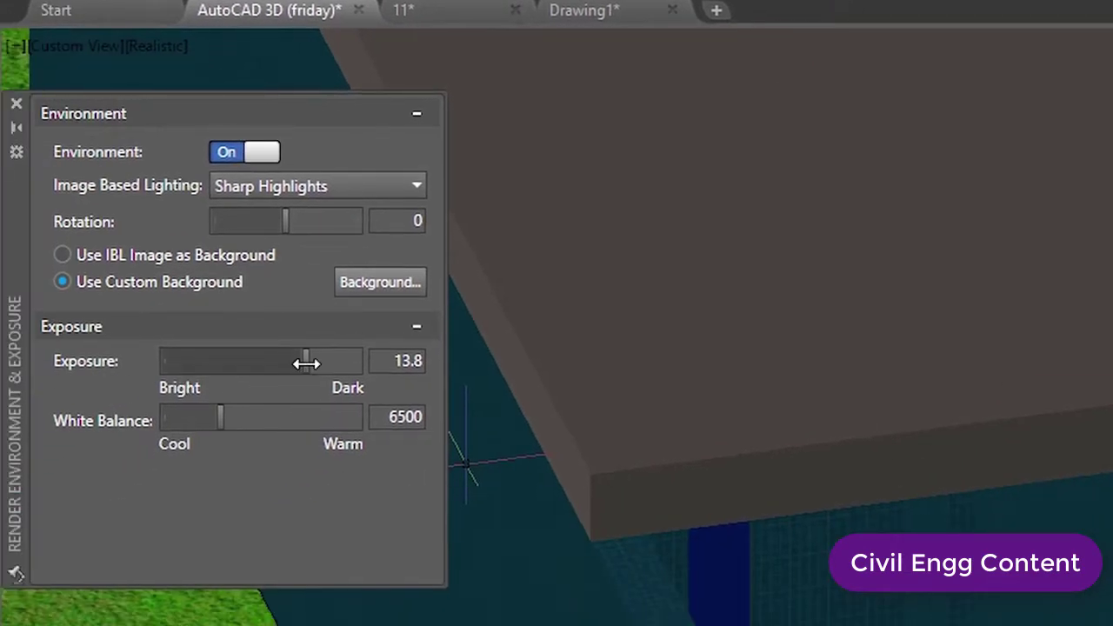
pyautogui.moveTo(306, 364)
pyautogui.mouseDown()
pyautogui.moveTo(166, 366)
pyautogui.moveTo(305, 360)
pyautogui.moveTo(281, 360)
pyautogui.mouseUp()
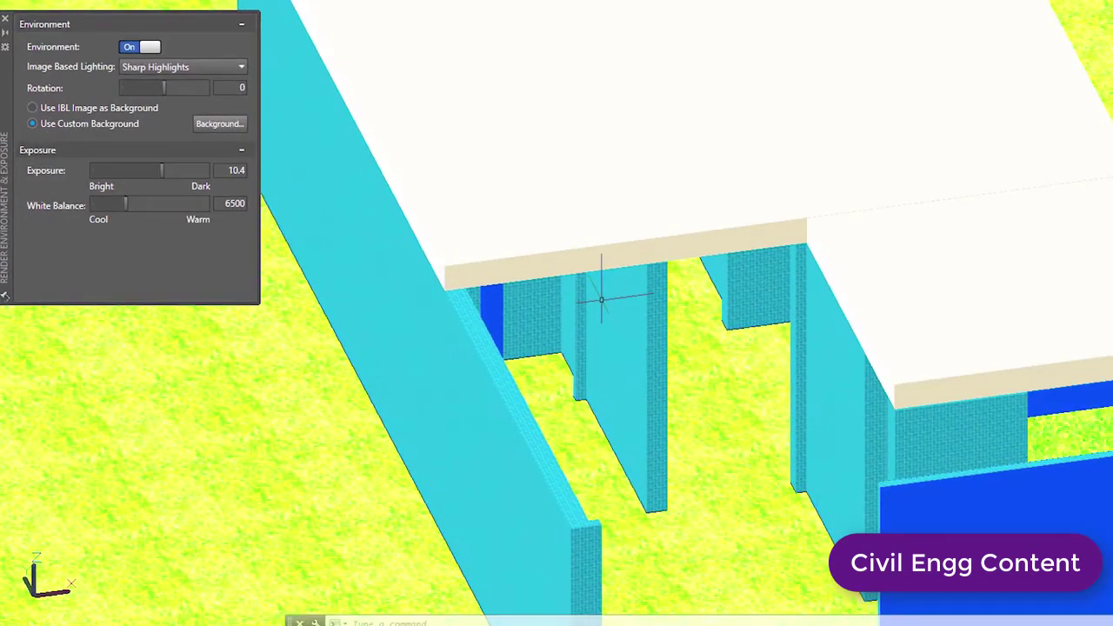
pyautogui.scroll(2, 658, 286)
pyautogui.scroll(-1, 656, 280)
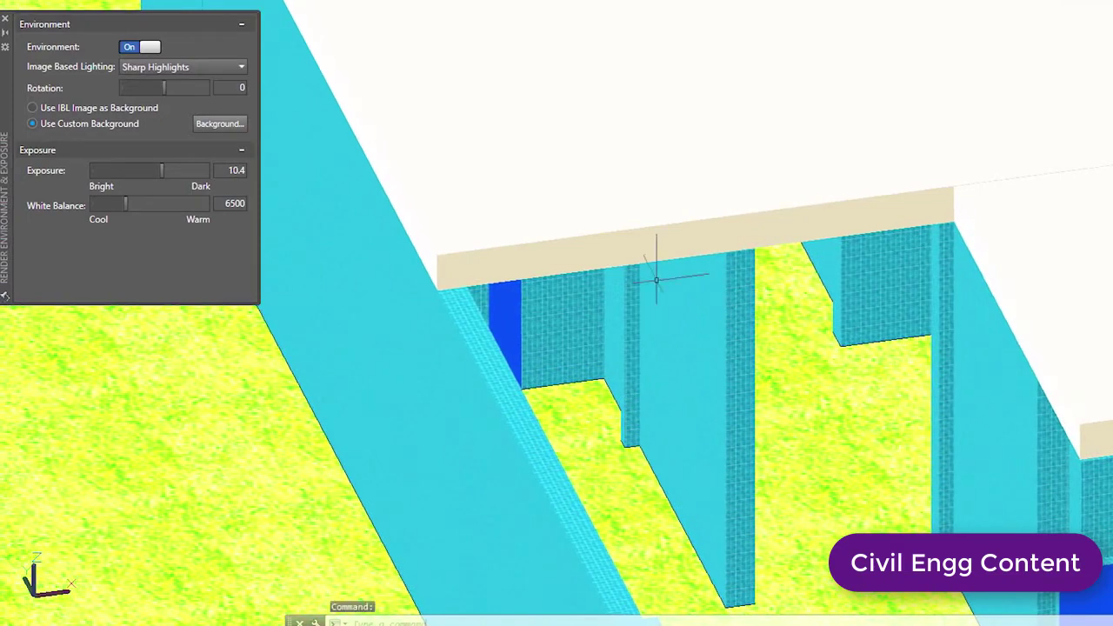
pyautogui.moveTo(161, 172); pyautogui.dragTo(174, 175)
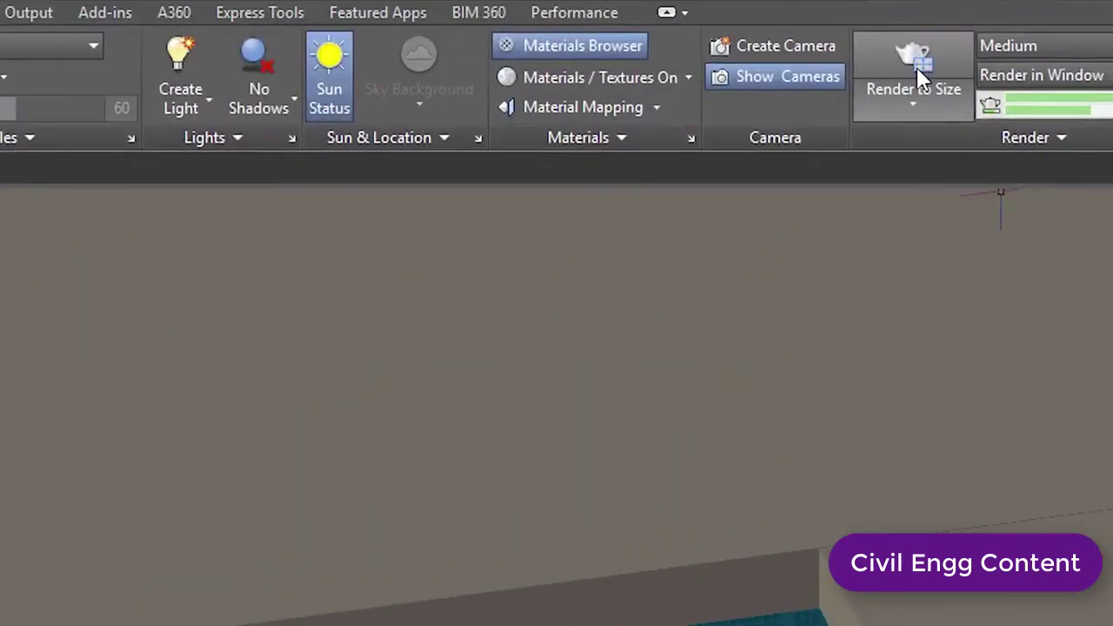
pyautogui.click(915, 69)
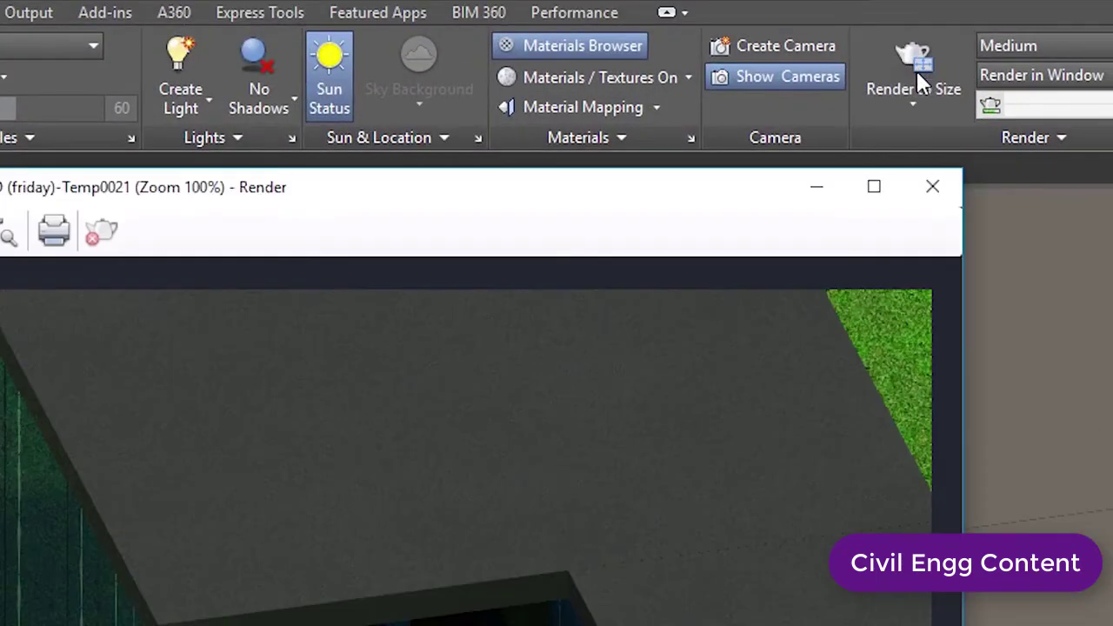